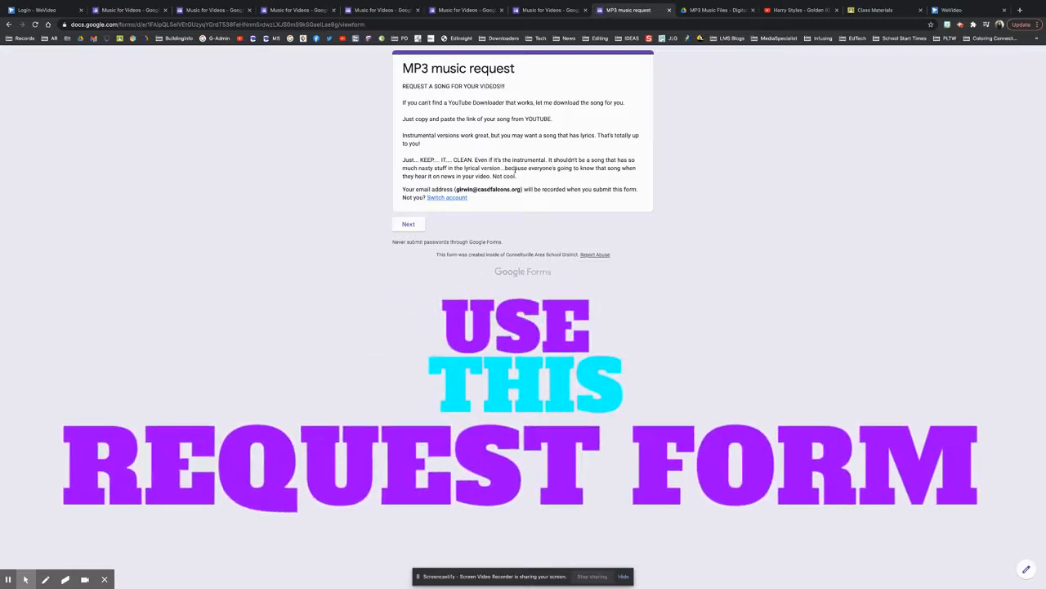
Look over the Class Materials page in Google Classroom, returning to the MP3 music request form.
{"action": "left_click", "coordinate": [879, 10]}
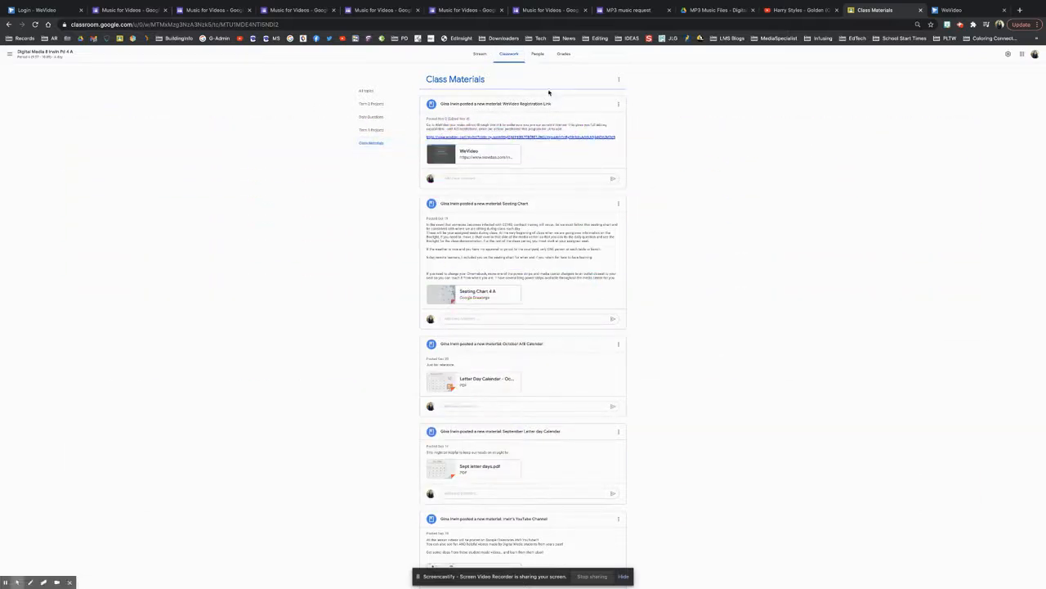
{"action": "scroll", "coordinate": [501, 120], "scroll_direction": "down", "scroll_amount": 1}
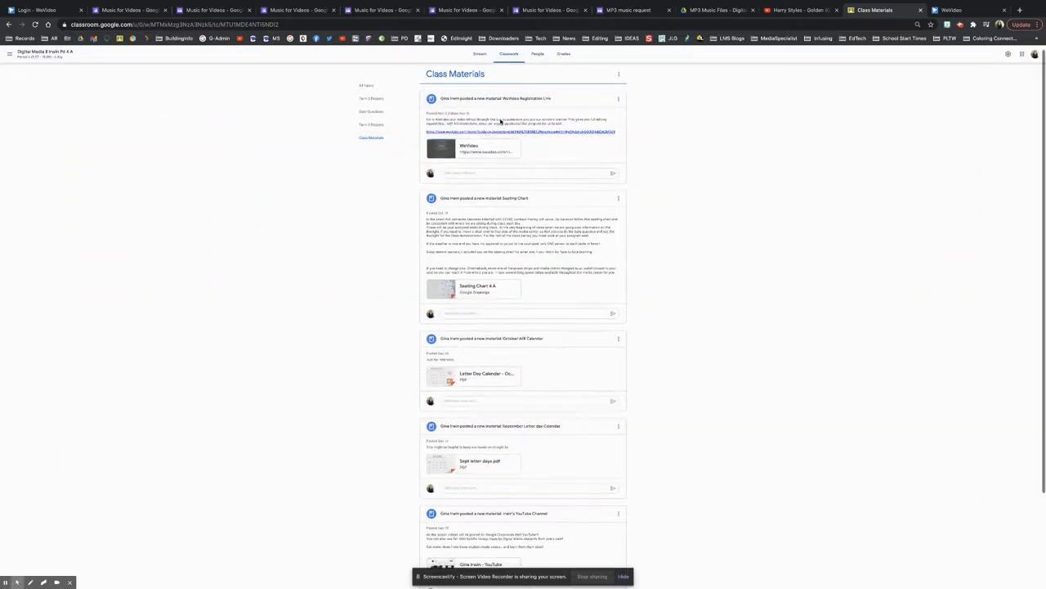
{"action": "left_click", "coordinate": [631, 11]}
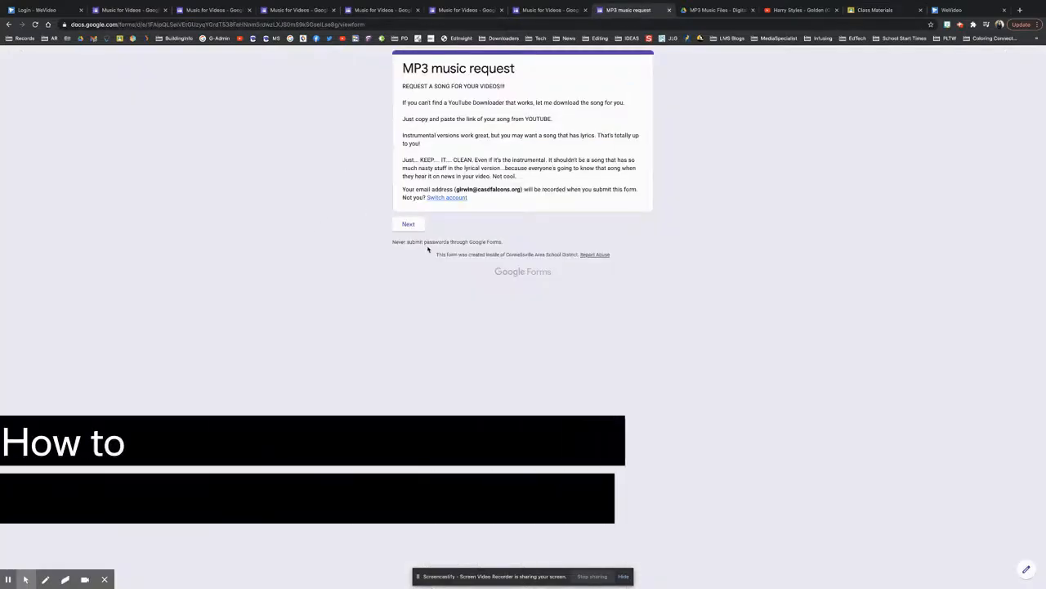
Answer the form's song question with the YouTube link to Harry Styles - Golden (Official Audio) and continue to the following section.
{"action": "left_click", "coordinate": [405, 229]}
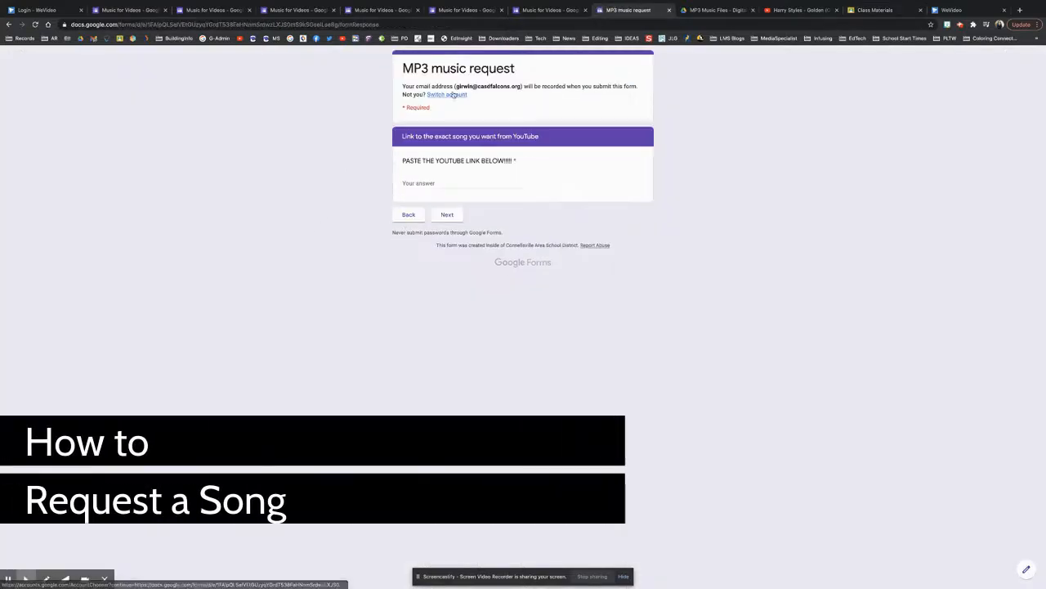
{"action": "left_click", "coordinate": [429, 185]}
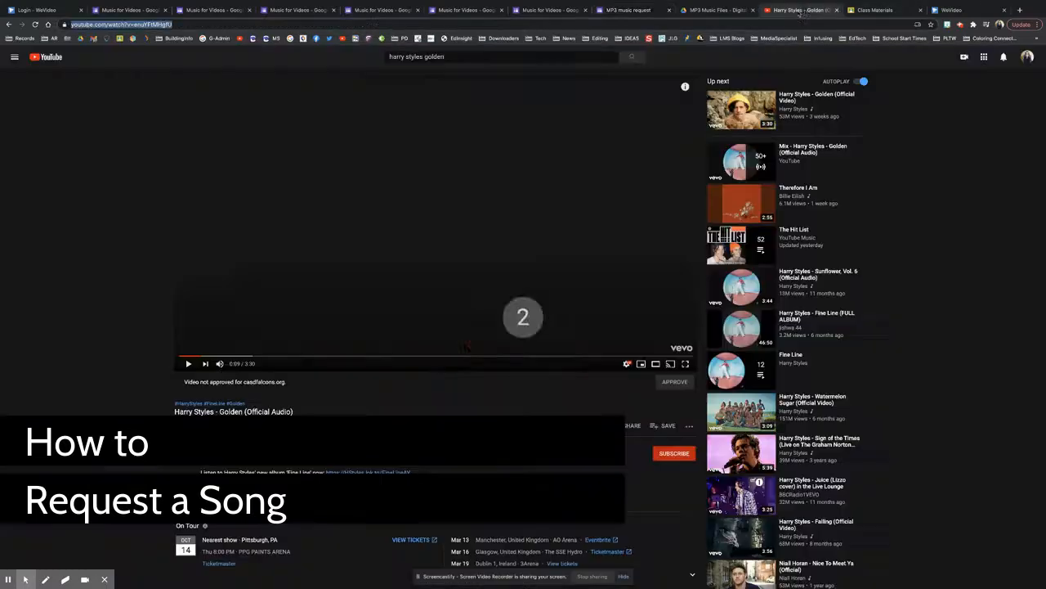
{"action": "left_click", "coordinate": [818, 10]}
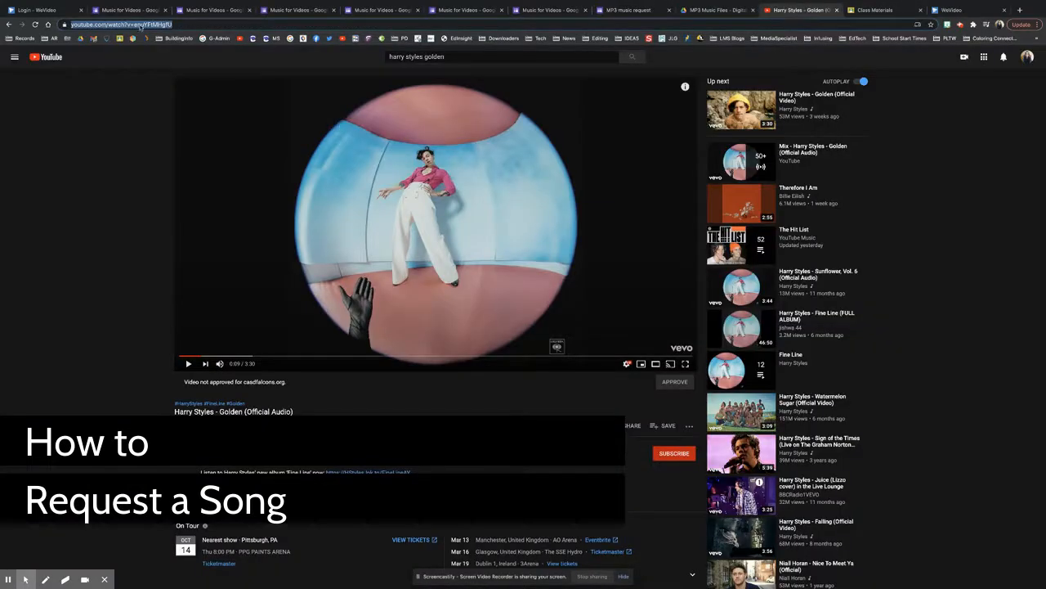
{"action": "right_click", "coordinate": [140, 24]}
{"action": "left_click", "coordinate": [308, 87]}
{"action": "left_click", "coordinate": [627, 10]}
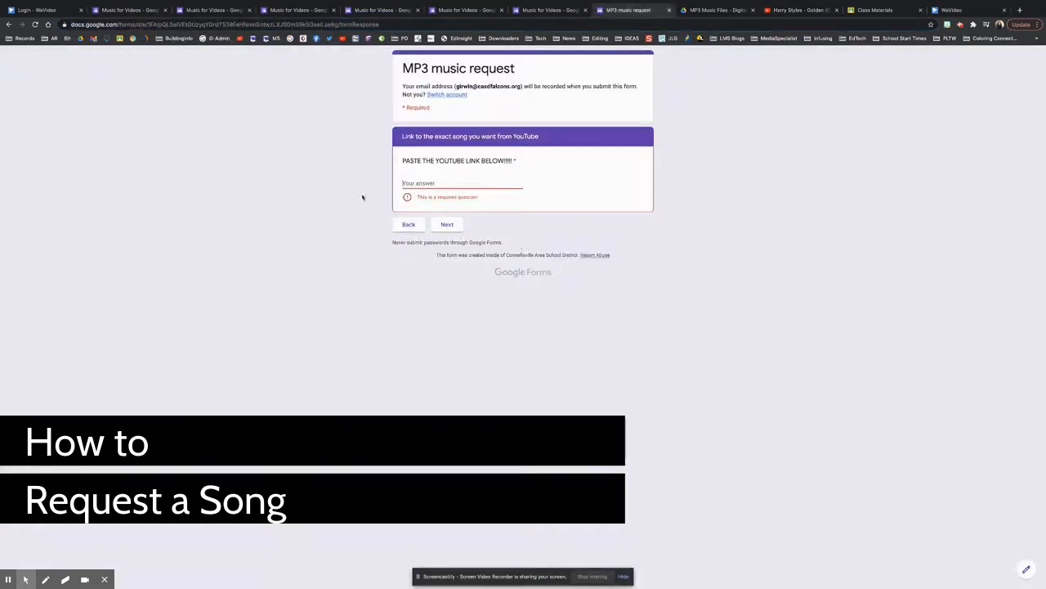
{"action": "right_click", "coordinate": [416, 180]}
{"action": "left_click", "coordinate": [455, 237]}
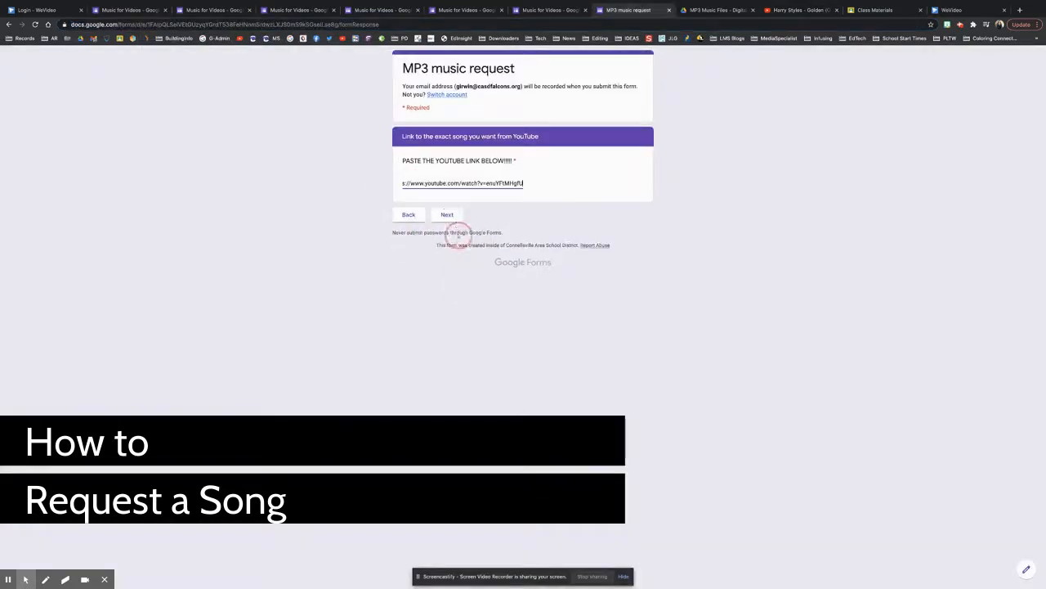
{"action": "left_click", "coordinate": [449, 218]}
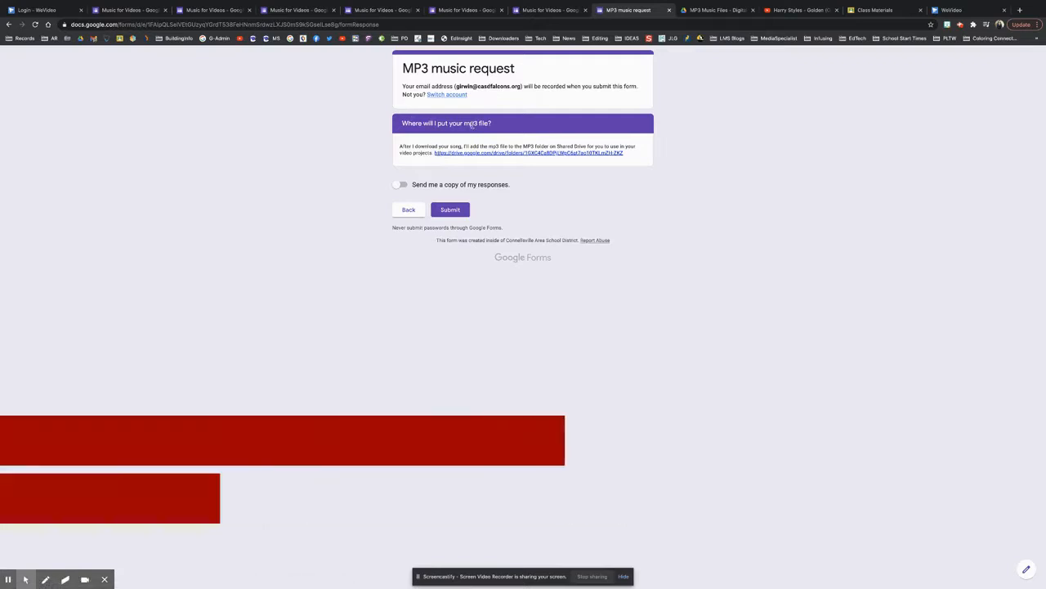
Open the shared folder linked in the form and look through the songs in MP3 Music Files.
{"action": "left_click", "coordinate": [525, 153]}
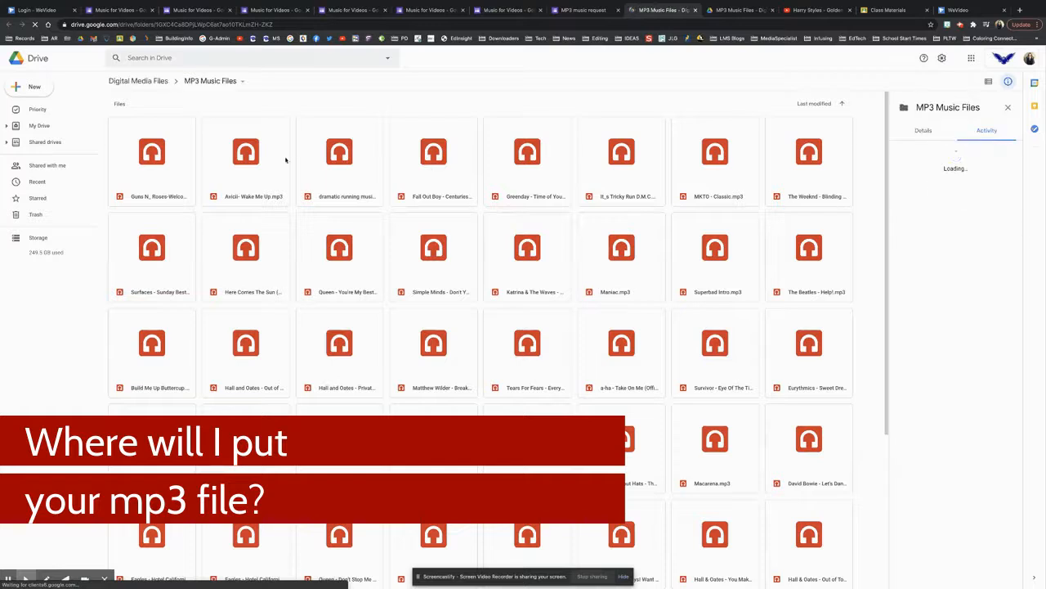
{"action": "scroll", "coordinate": [479, 292], "scroll_direction": "down", "scroll_amount": 3}
{"action": "scroll", "coordinate": [475, 291], "scroll_direction": "up", "scroll_amount": 1}
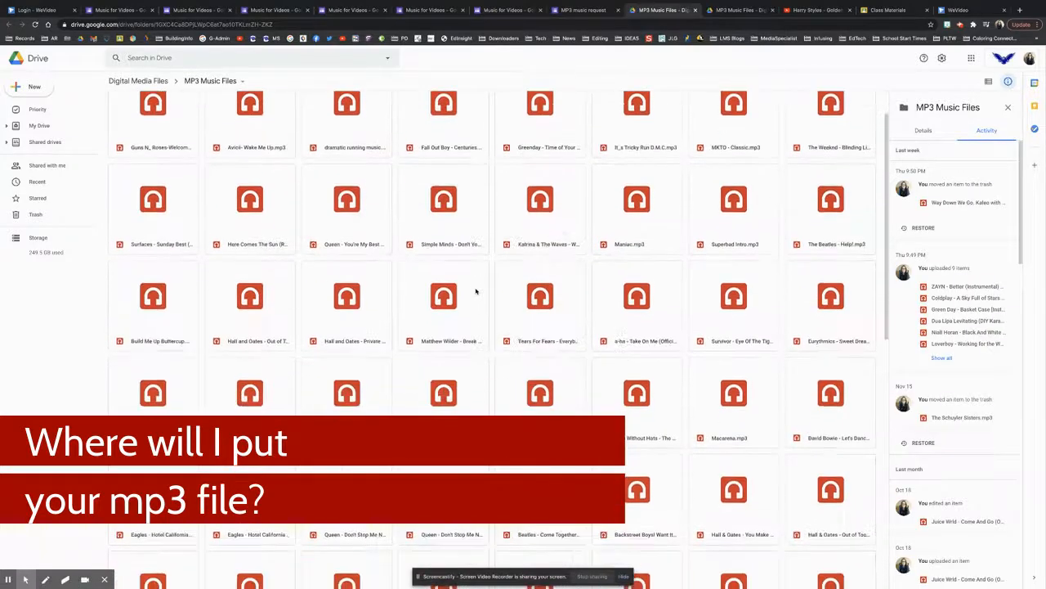
{"action": "scroll", "coordinate": [476, 291], "scroll_direction": "down", "scroll_amount": 6}
{"action": "scroll", "coordinate": [476, 291], "scroll_direction": "up", "scroll_amount": 7}
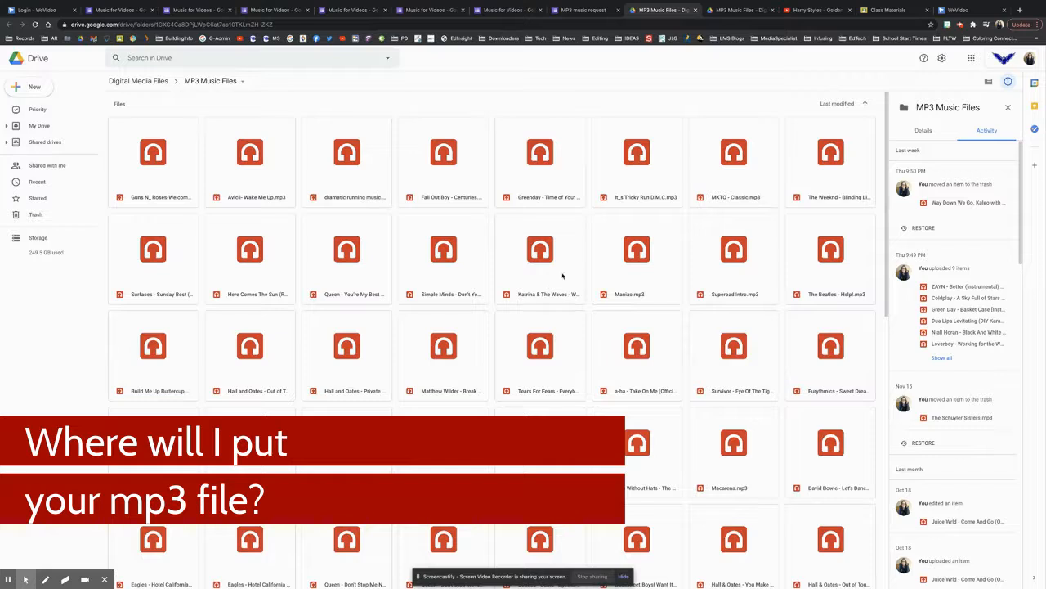
{"action": "scroll", "coordinate": [522, 415], "scroll_direction": "down", "scroll_amount": 10}
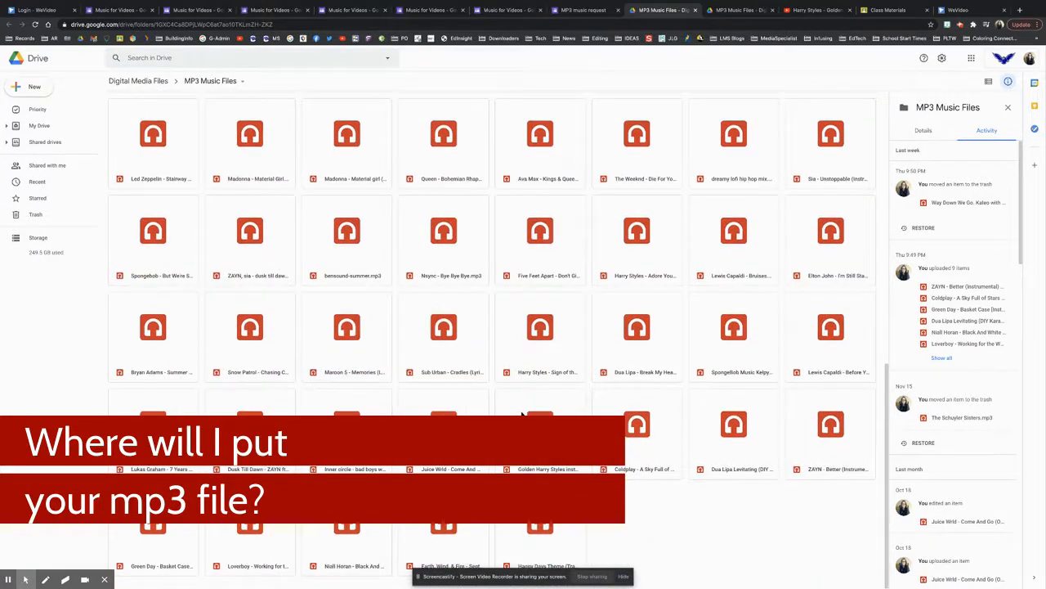
{"action": "scroll", "coordinate": [515, 296], "scroll_direction": "up", "scroll_amount": 8}
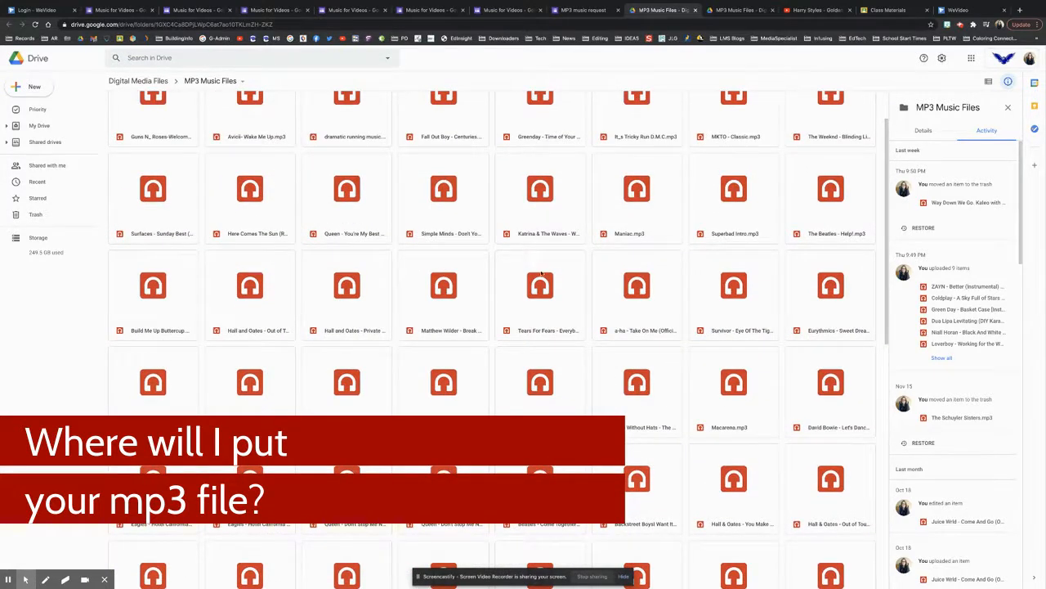
{"action": "scroll", "coordinate": [540, 274], "scroll_direction": "up", "scroll_amount": 1}
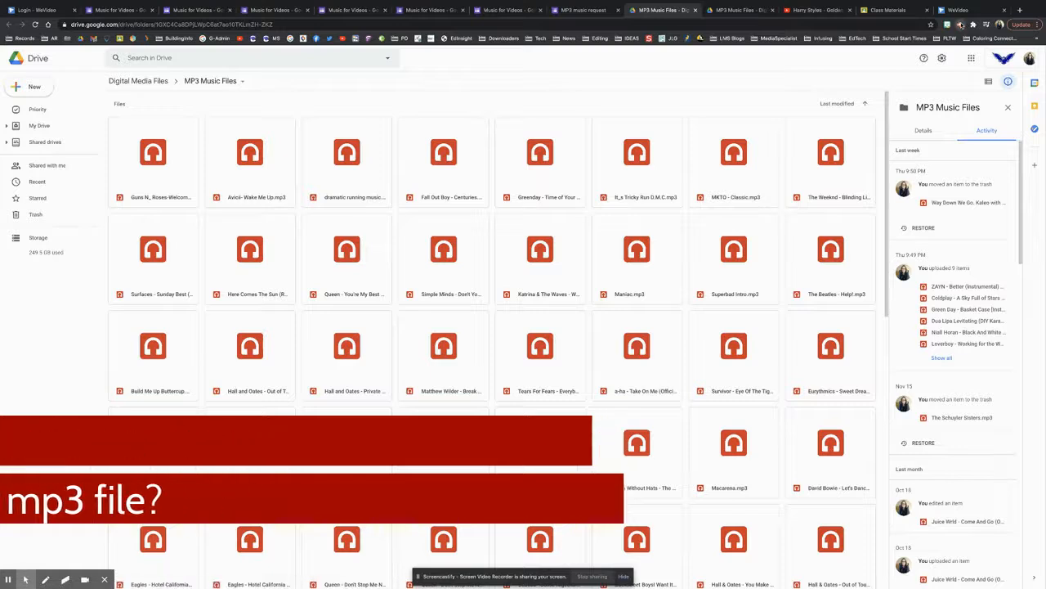
{"action": "left_click", "coordinate": [959, 24]}
{"action": "left_click", "coordinate": [943, 110]}
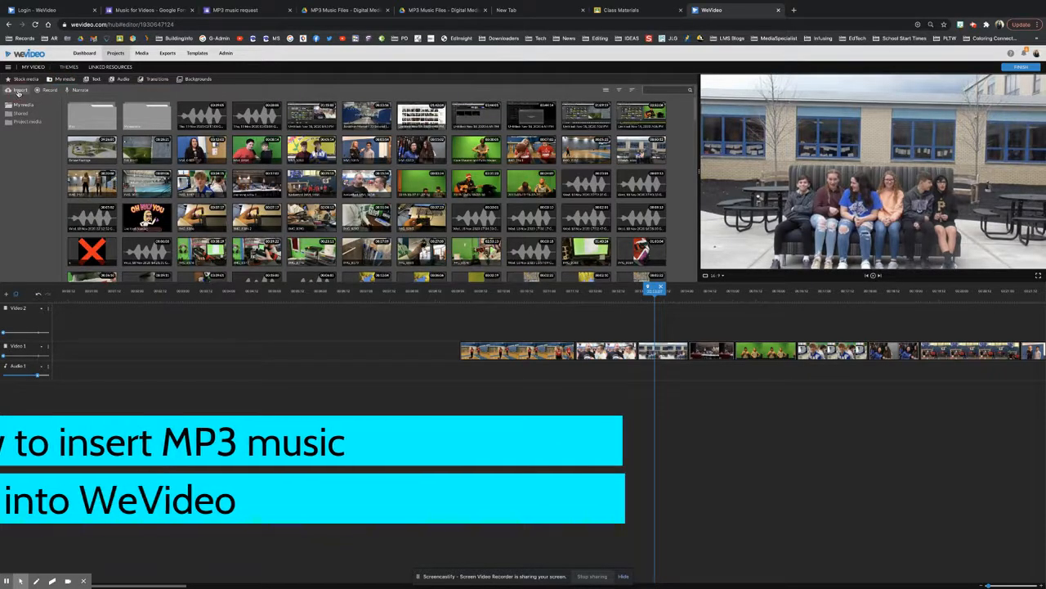
Start a Google Drive media import in WeVideo and open MP3 Music Files in the Digital Media Files shared drive.
{"action": "left_click", "coordinate": [19, 91]}
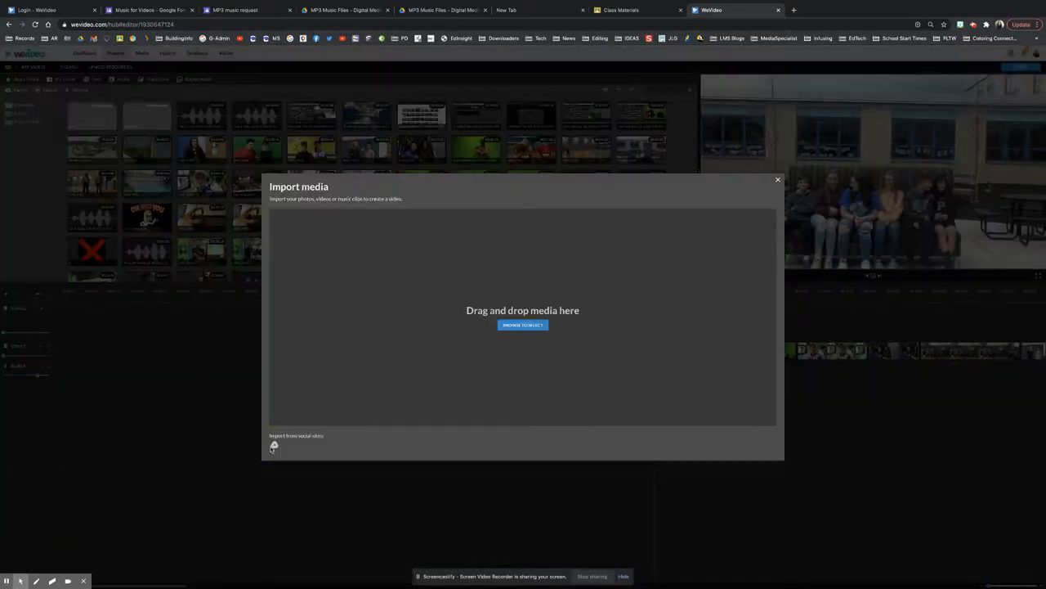
{"action": "left_click", "coordinate": [274, 444]}
{"action": "left_click", "coordinate": [404, 237]}
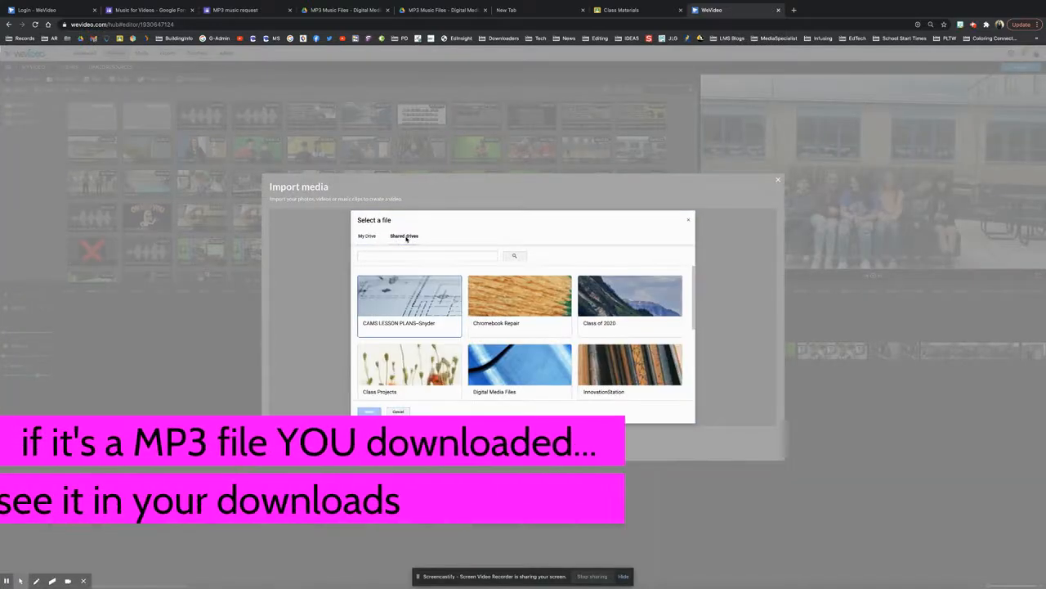
{"action": "double_click", "coordinate": [523, 364]}
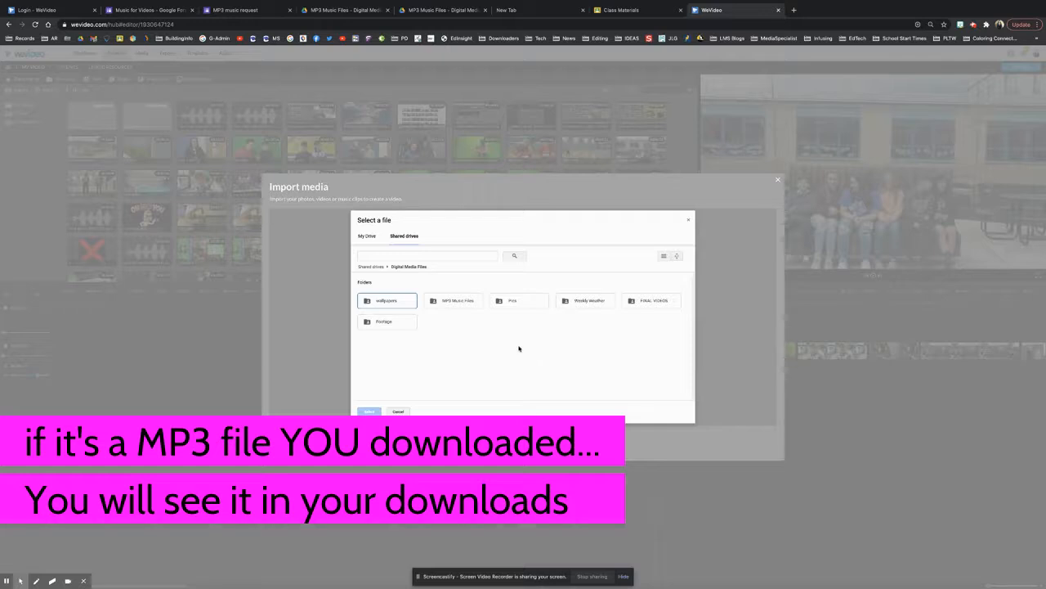
{"action": "double_click", "coordinate": [452, 301]}
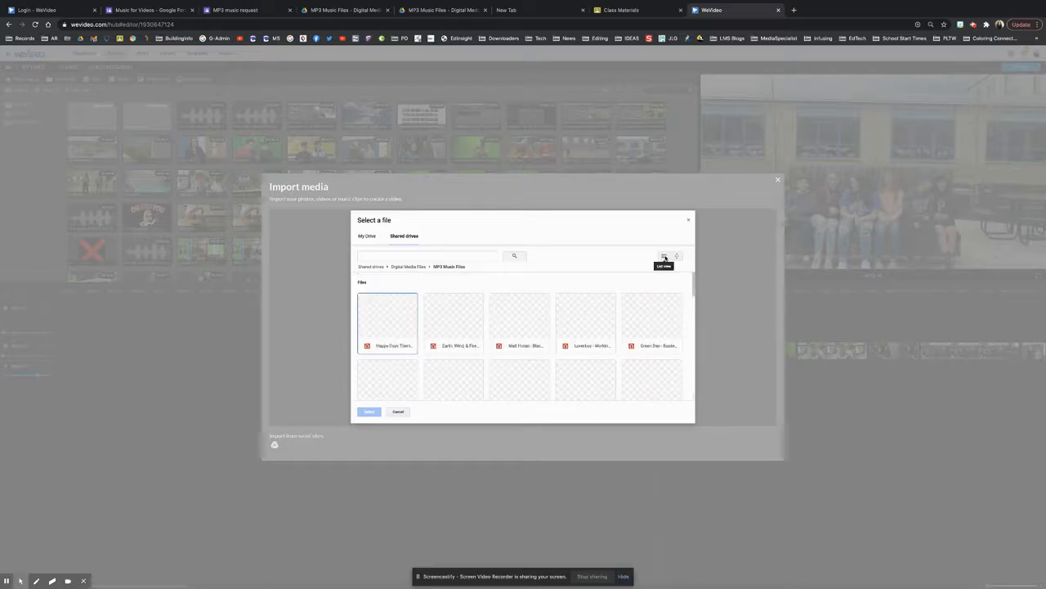
List the folder's files by last modified date and import the Earth, Wind & Fire - September (Zanski Remix) MP3.
{"action": "left_click", "coordinate": [663, 257]}
{"action": "left_click", "coordinate": [677, 257]}
{"action": "left_click", "coordinate": [651, 270]}
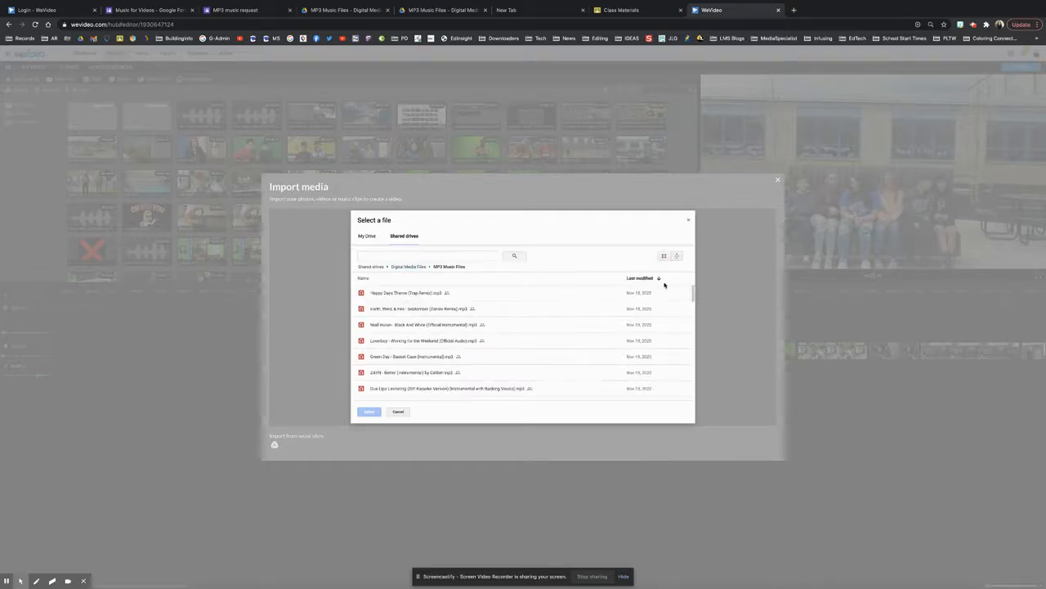
{"action": "double_click", "coordinate": [390, 313]}
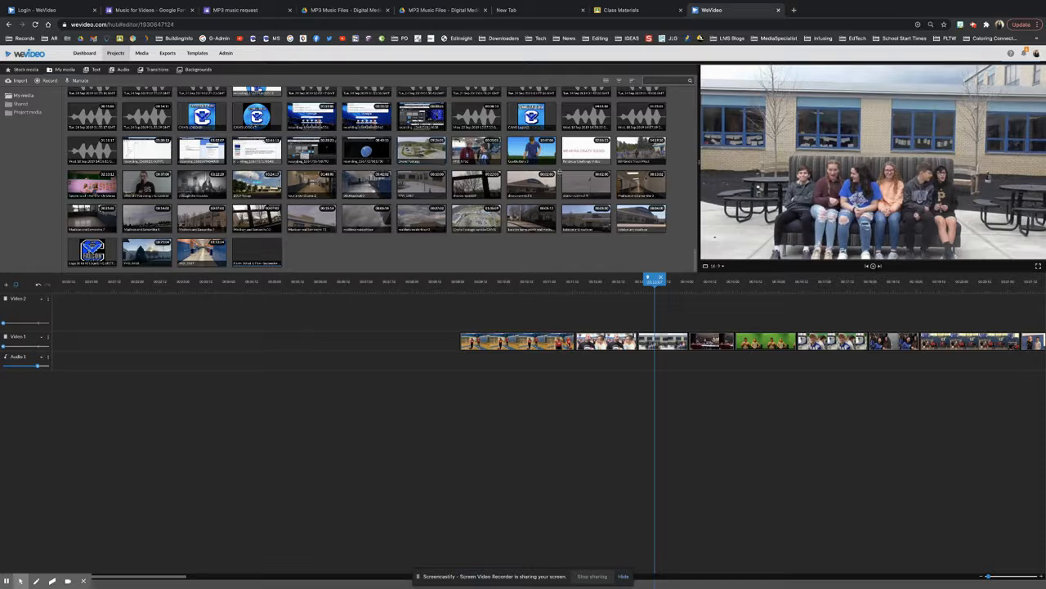
Show My media as a list with the newest items first and select the imported Earth, Wind & Fire song.
{"action": "left_click", "coordinate": [607, 82]}
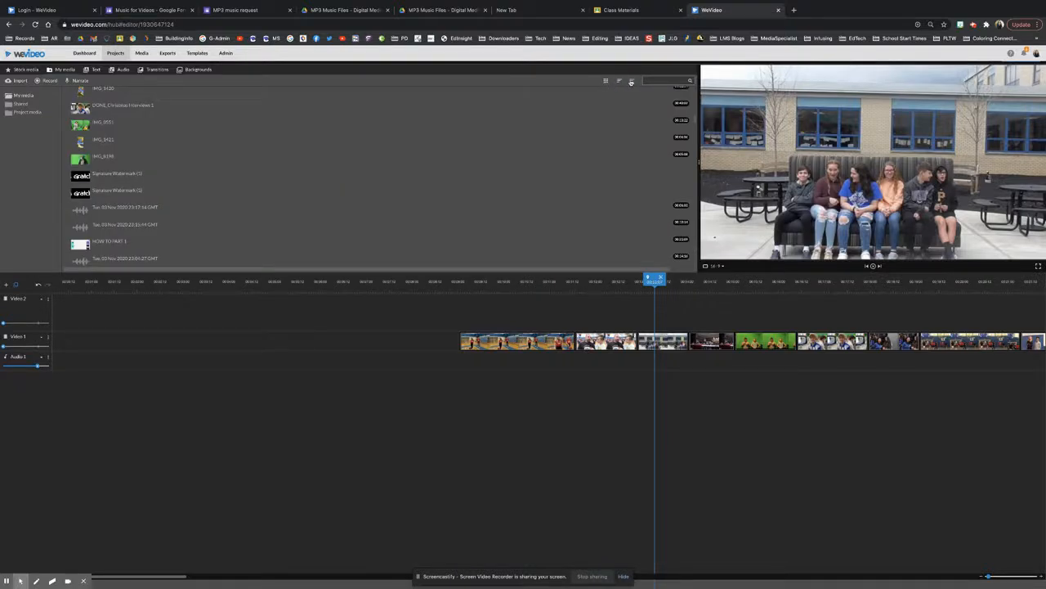
{"action": "left_click", "coordinate": [633, 82]}
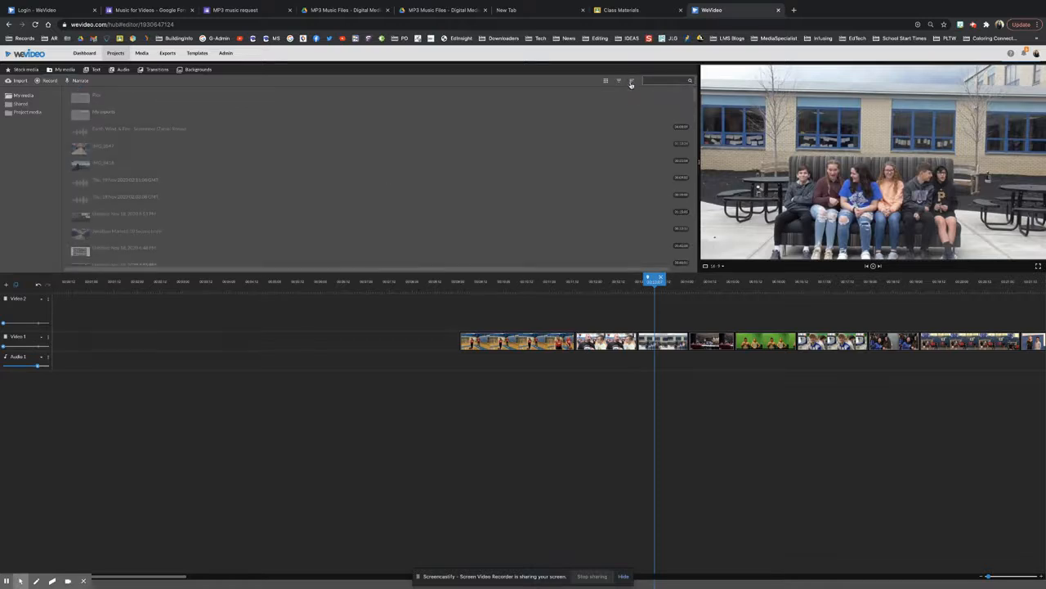
{"action": "left_click", "coordinate": [118, 130]}
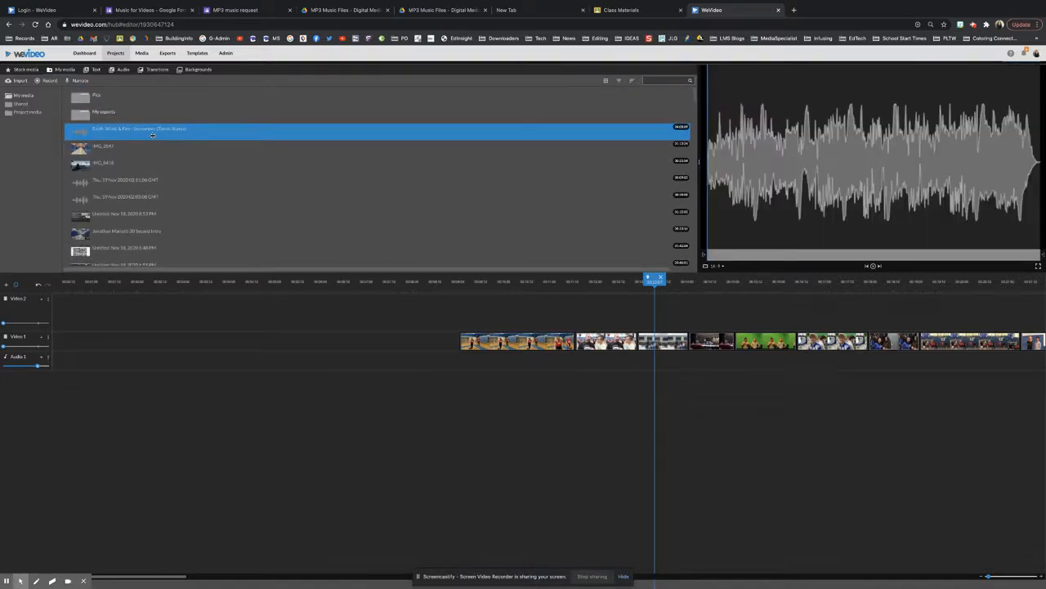
Place the Earth, Wind & Fire song on the Audio 1 track, aligned with the start of the timeline.
{"action": "left_click_drag", "start_coordinate": [120, 129], "coordinate": [69, 372]}
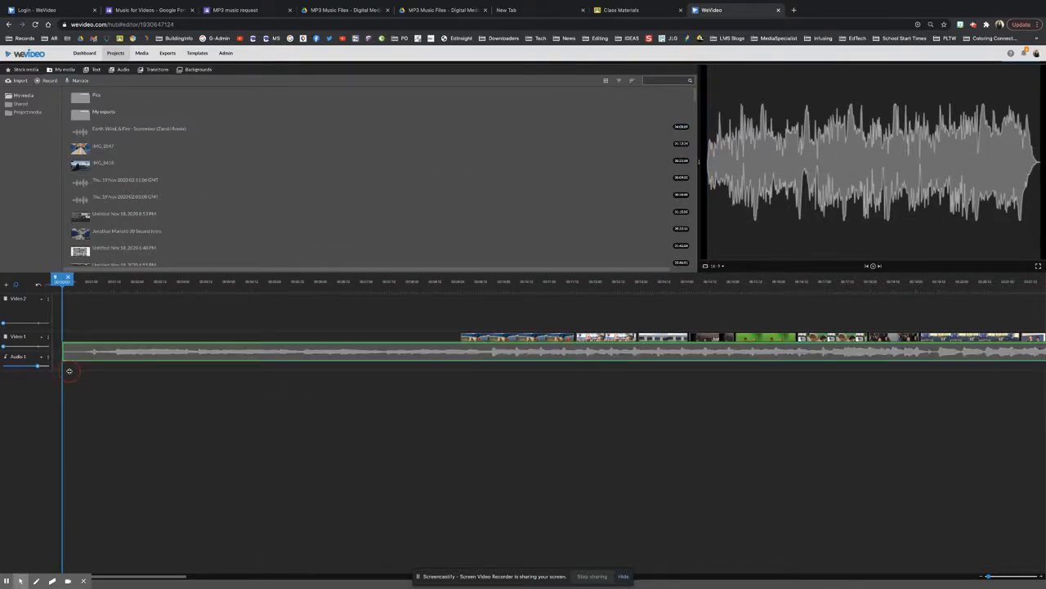
{"action": "left_click_drag", "start_coordinate": [70, 372], "coordinate": [69, 373]}
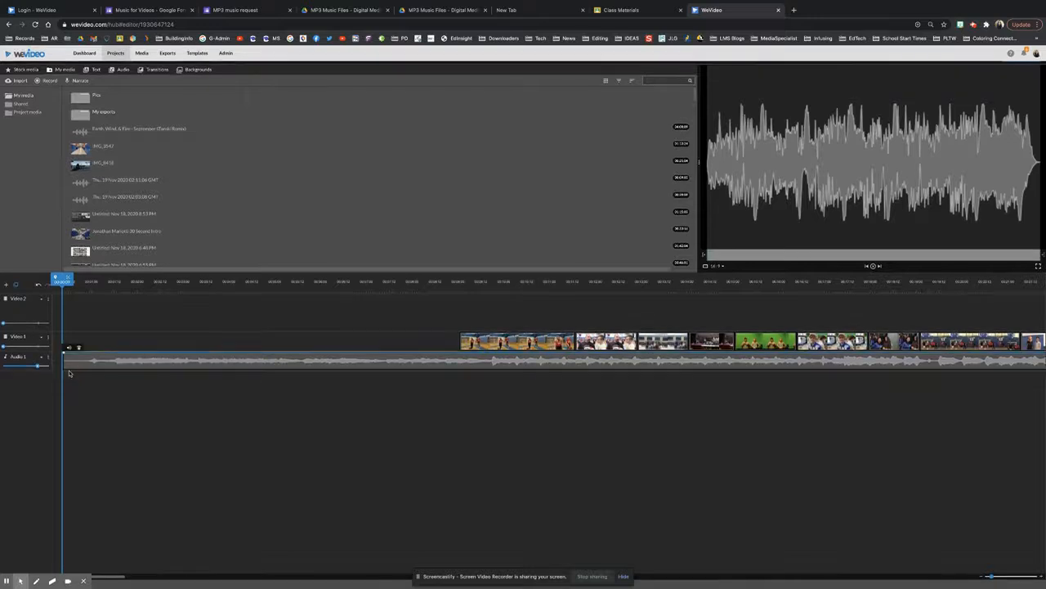
{"action": "mouse_move", "coordinate": [148, 364]}
{"action": "left_mouse_down"}
{"action": "mouse_move", "coordinate": [143, 244]}
{"action": "mouse_move", "coordinate": [135, 368]}
{"action": "left_mouse_up"}
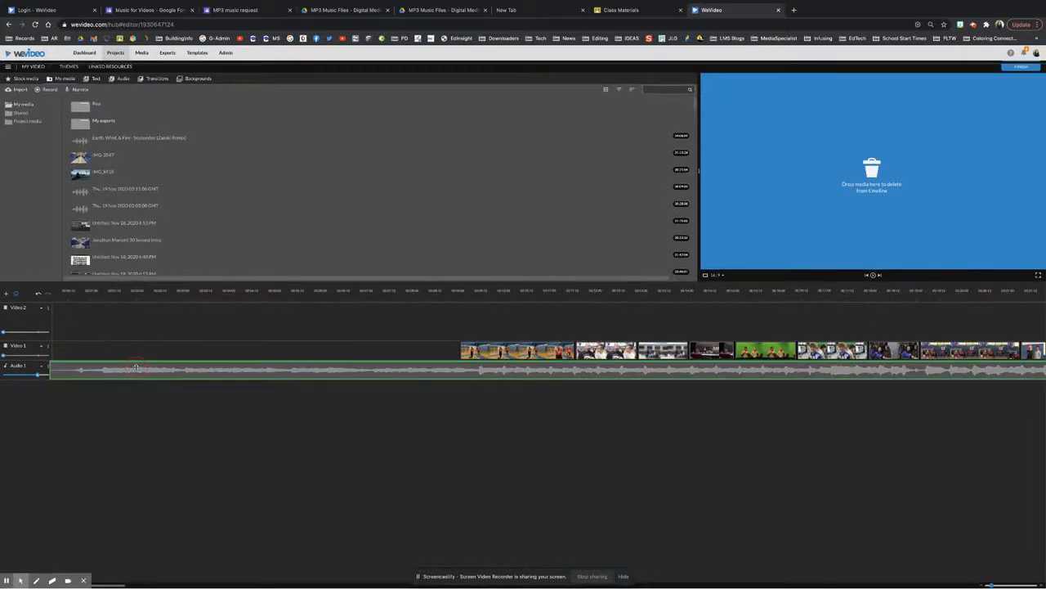
Trim the beginning of the Audio 1 song to about 00:04:04 and place the playhead at the clip's new start.
{"action": "key", "text": "space"}
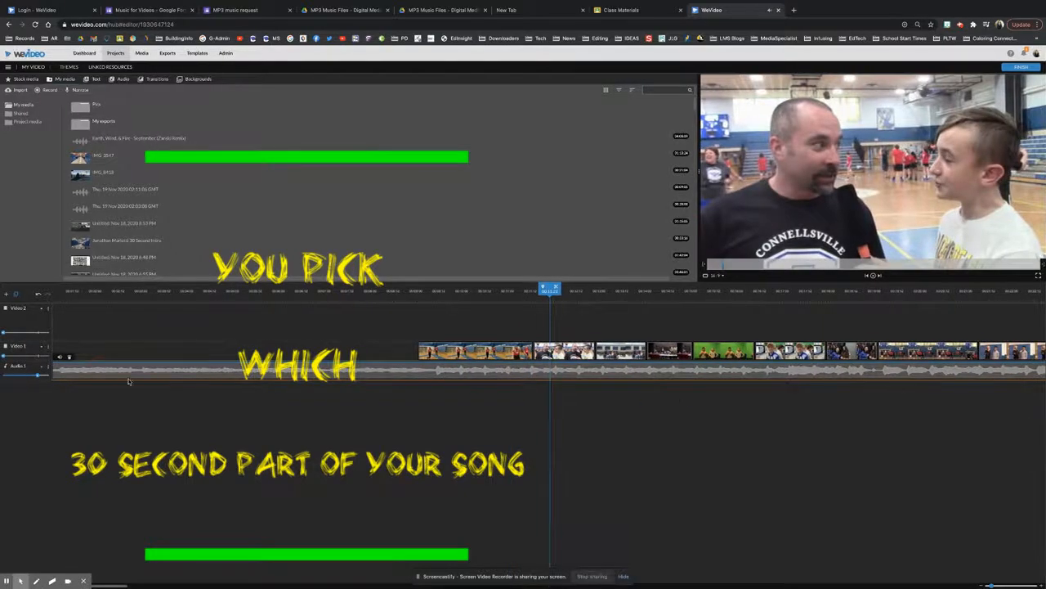
{"action": "scroll", "coordinate": [330, 417], "scroll_direction": "left", "scroll_amount": 1}
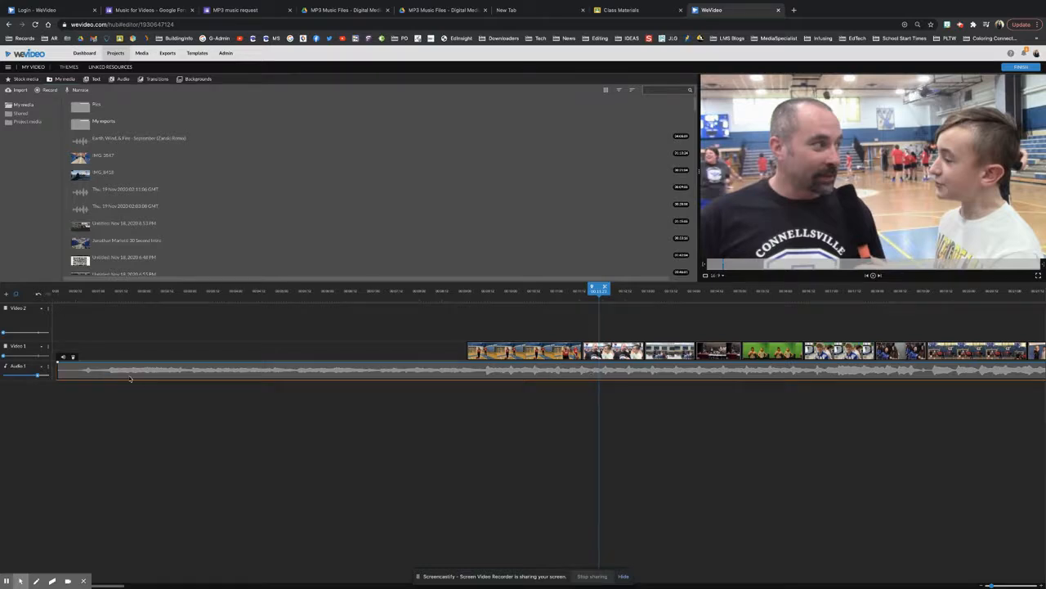
{"action": "left_click_drag", "start_coordinate": [56, 371], "coordinate": [245, 369]}
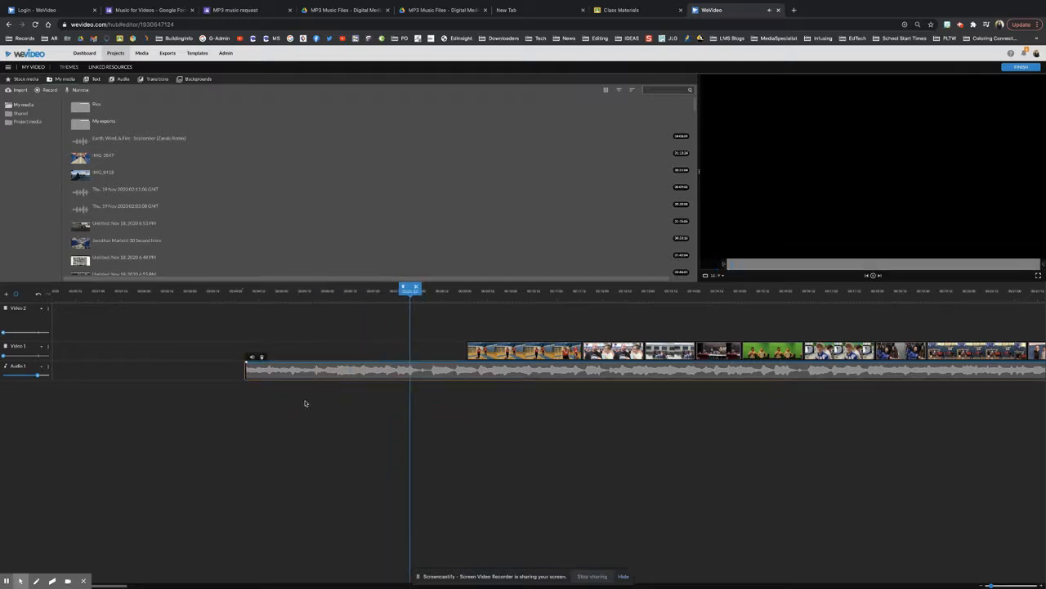
{"action": "left_click_drag", "start_coordinate": [407, 291], "coordinate": [241, 301]}
{"action": "left_click_drag", "start_coordinate": [410, 289], "coordinate": [245, 294]}
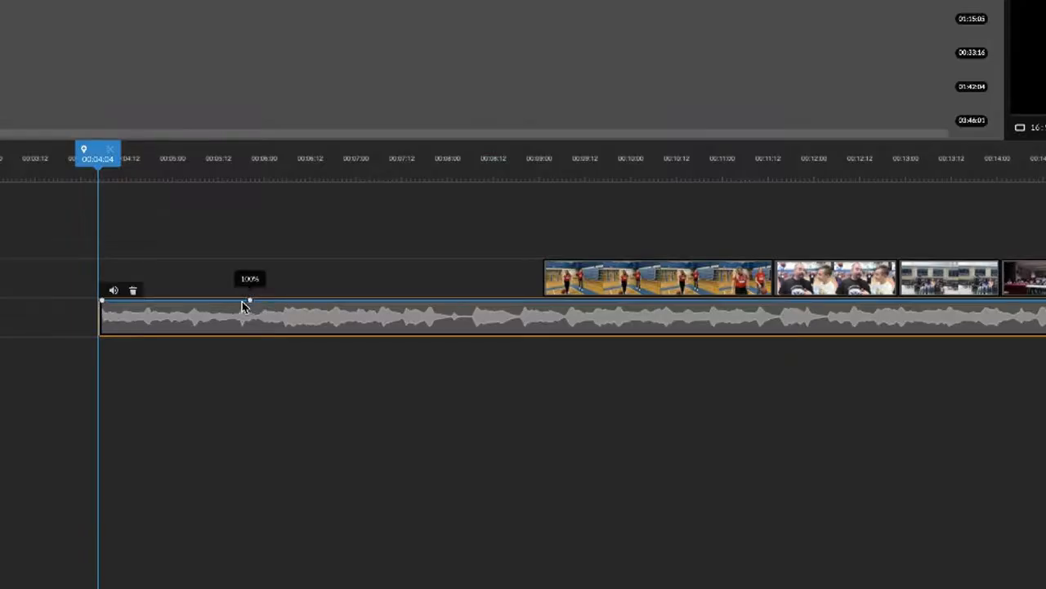
Fade in the Audio 1 song from silence to full volume over about its first two seconds using volume keyframes.
{"action": "left_click", "coordinate": [250, 301]}
{"action": "mouse_move", "coordinate": [251, 302]}
{"action": "left_mouse_down"}
{"action": "mouse_move", "coordinate": [253, 325]}
{"action": "mouse_move", "coordinate": [255, 308]}
{"action": "left_mouse_up"}
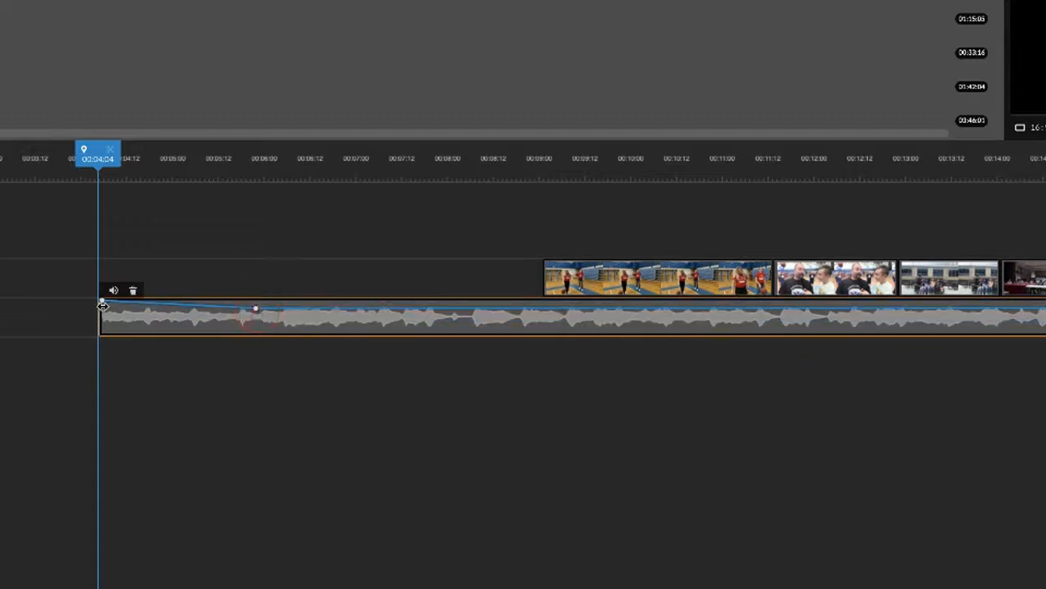
{"action": "left_click_drag", "start_coordinate": [104, 309], "coordinate": [101, 334]}
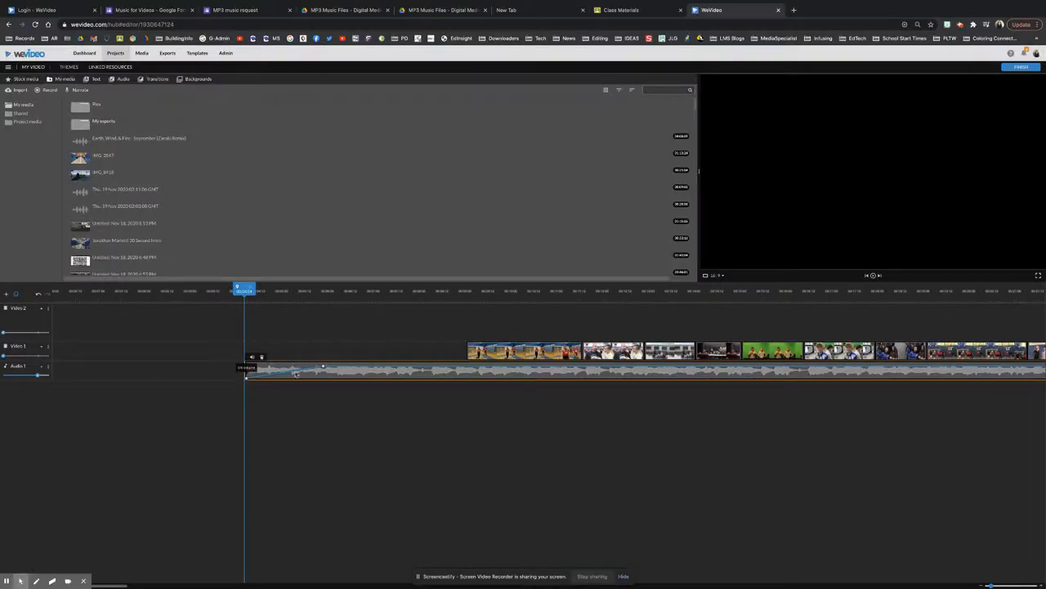
{"action": "left_click_drag", "start_coordinate": [323, 366], "coordinate": [326, 363]}
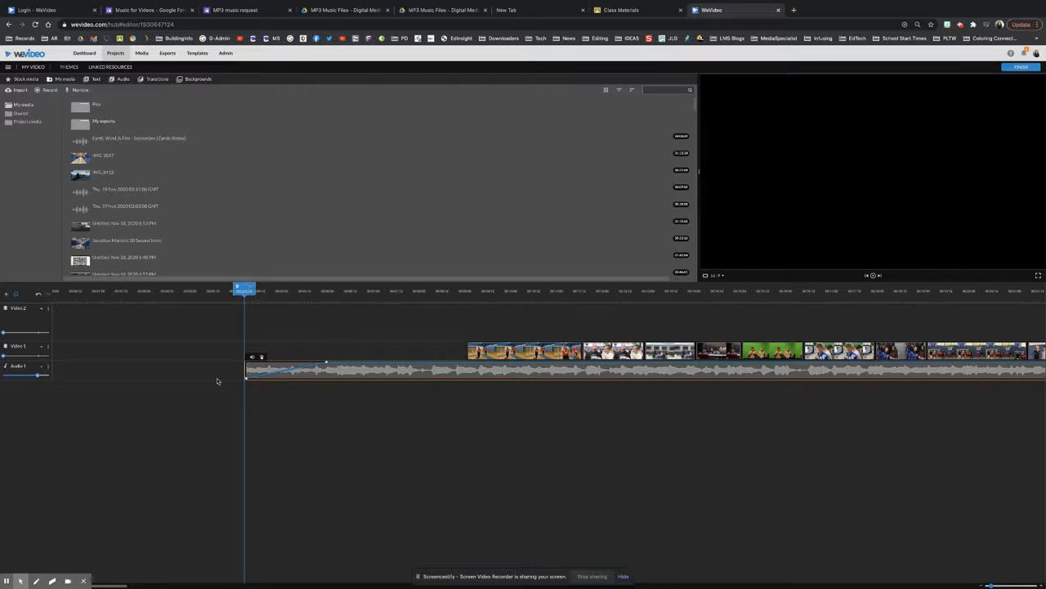
Play the timeline from the Audio 1 song's start to check its fade-in and the clips that follow.
{"action": "key", "text": "space"}
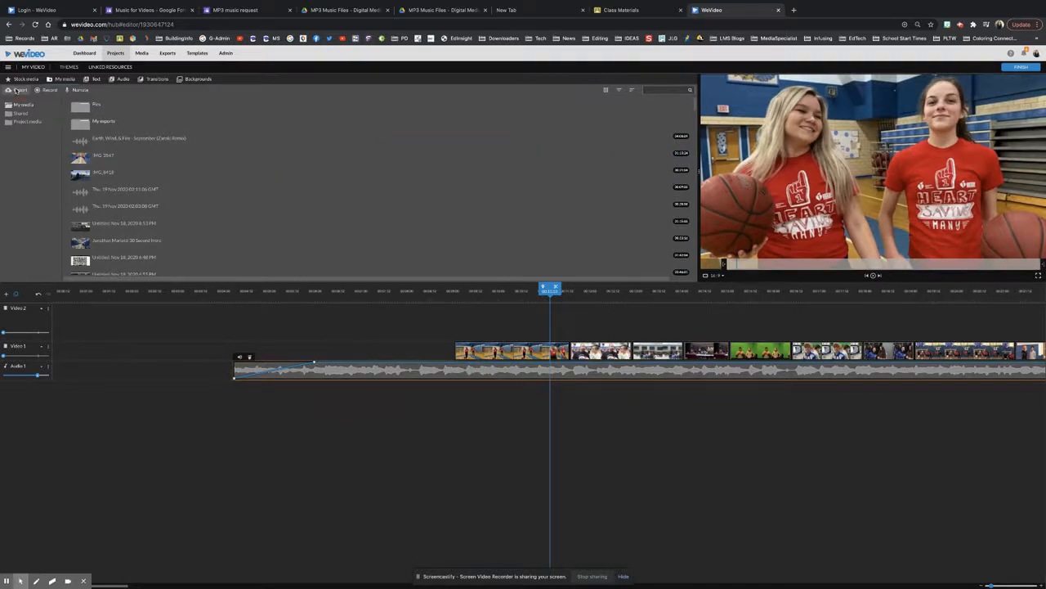
Start a media import from Google Drive and open the shared folder Digital Media Files > Footage > VIDEOS AROUND CAMS.
{"action": "left_click", "coordinate": [16, 90]}
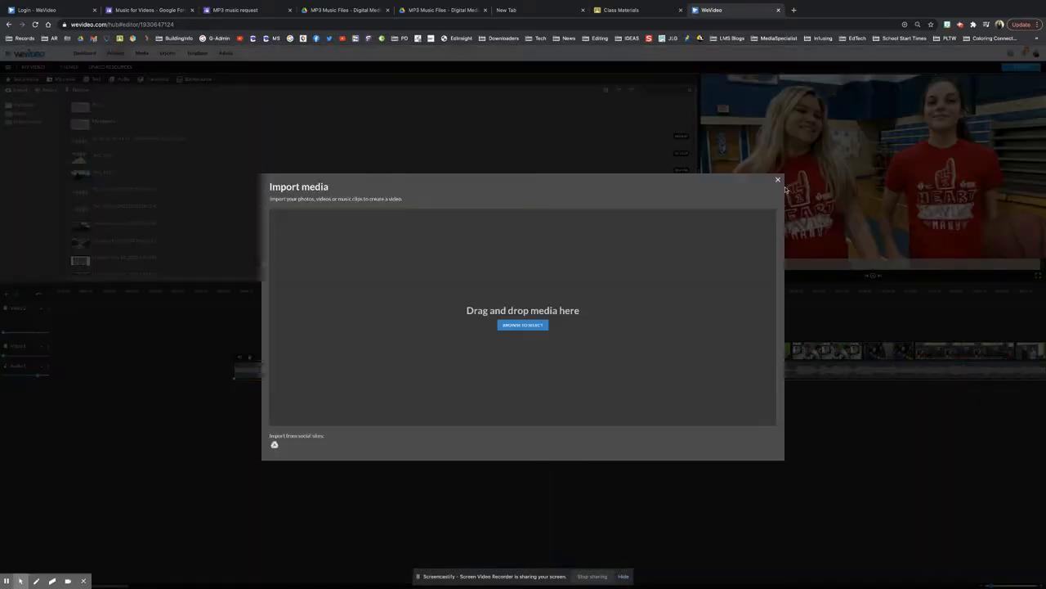
{"action": "left_click", "coordinate": [275, 444]}
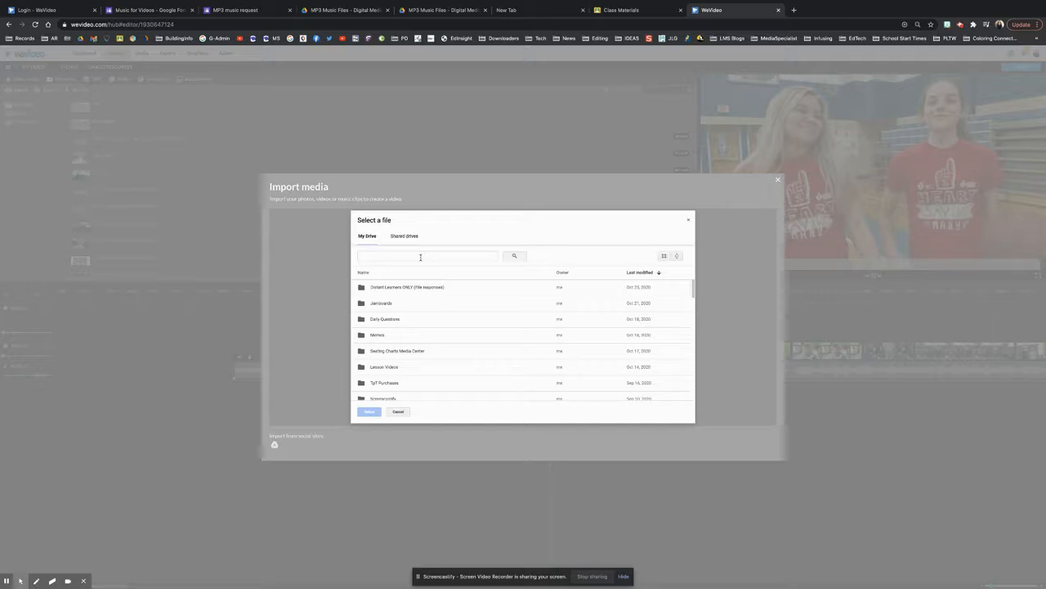
{"action": "left_click", "coordinate": [402, 237]}
{"action": "double_click", "coordinate": [517, 364]}
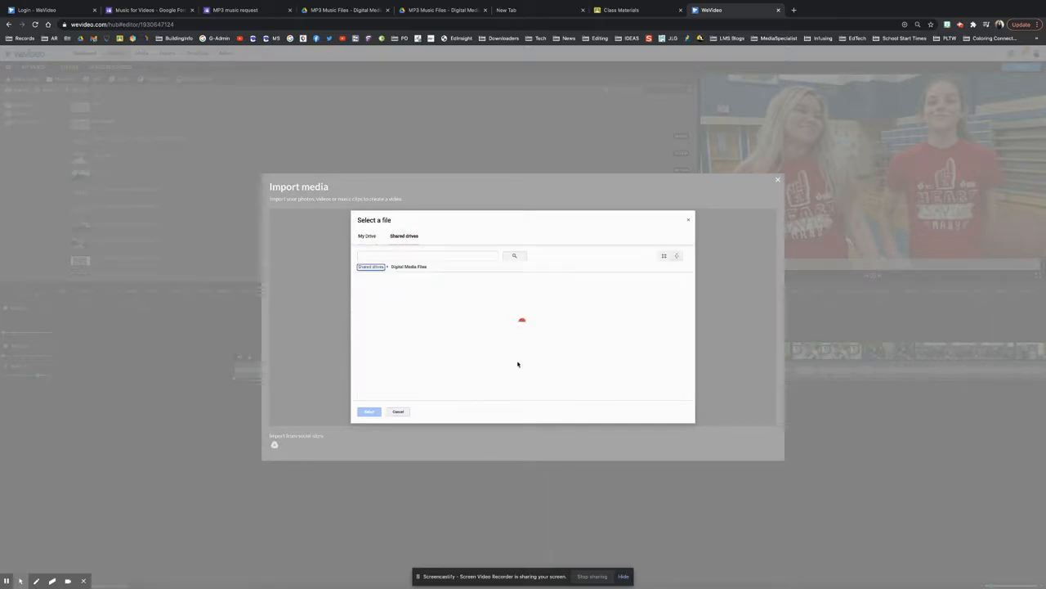
{"action": "double_click", "coordinate": [375, 372]}
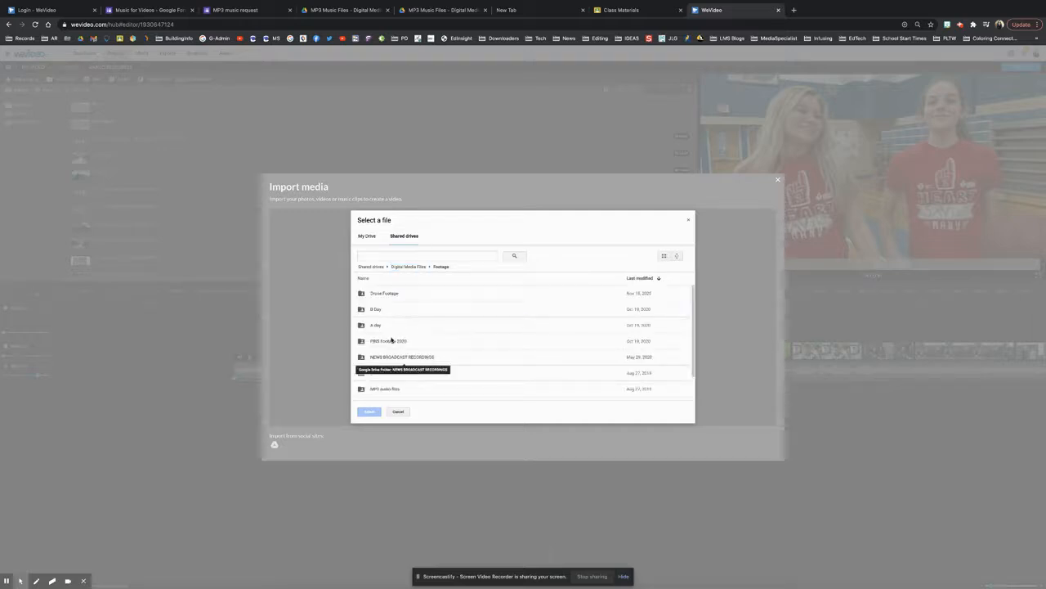
{"action": "scroll", "coordinate": [391, 340], "scroll_direction": "down", "scroll_amount": 2}
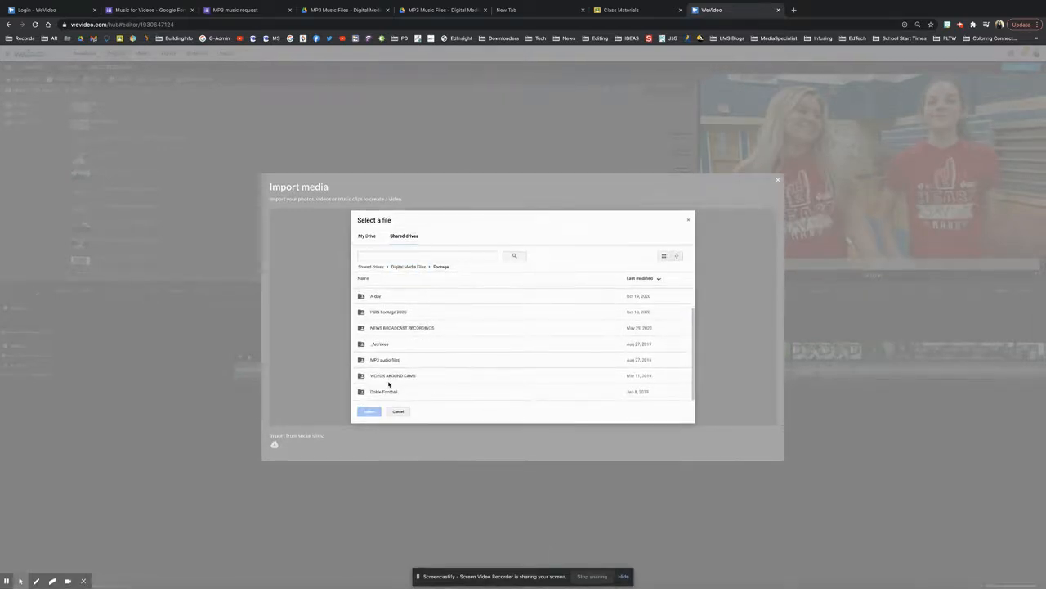
{"action": "double_click", "coordinate": [386, 378]}
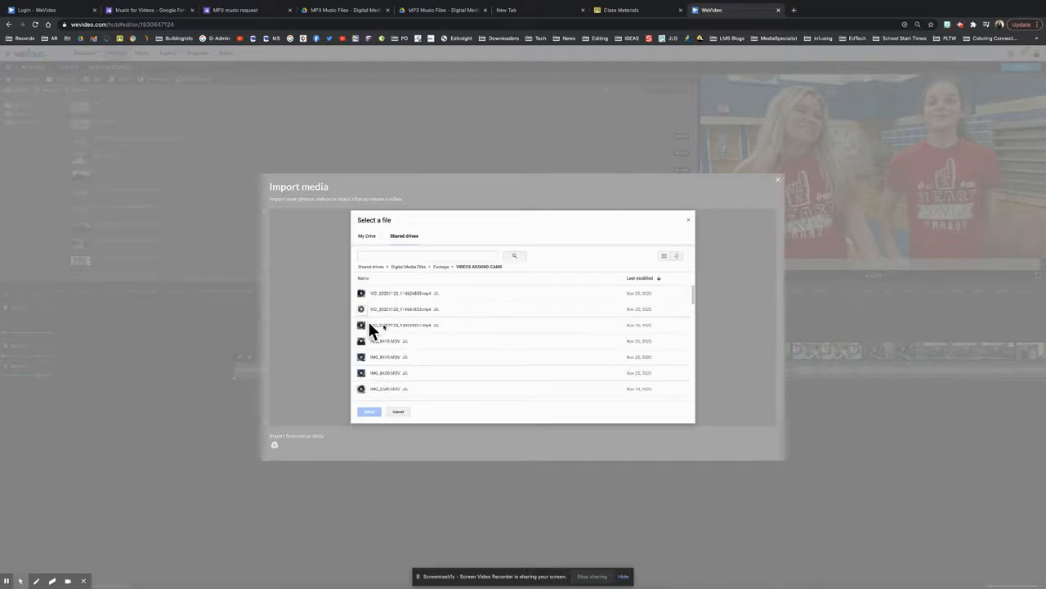
Display the folder's files as thumbnails and import IMG_8418.MOV, IMG_8419.MOV and the driveway and hallway VID videos.
{"action": "left_click", "coordinate": [667, 257]}
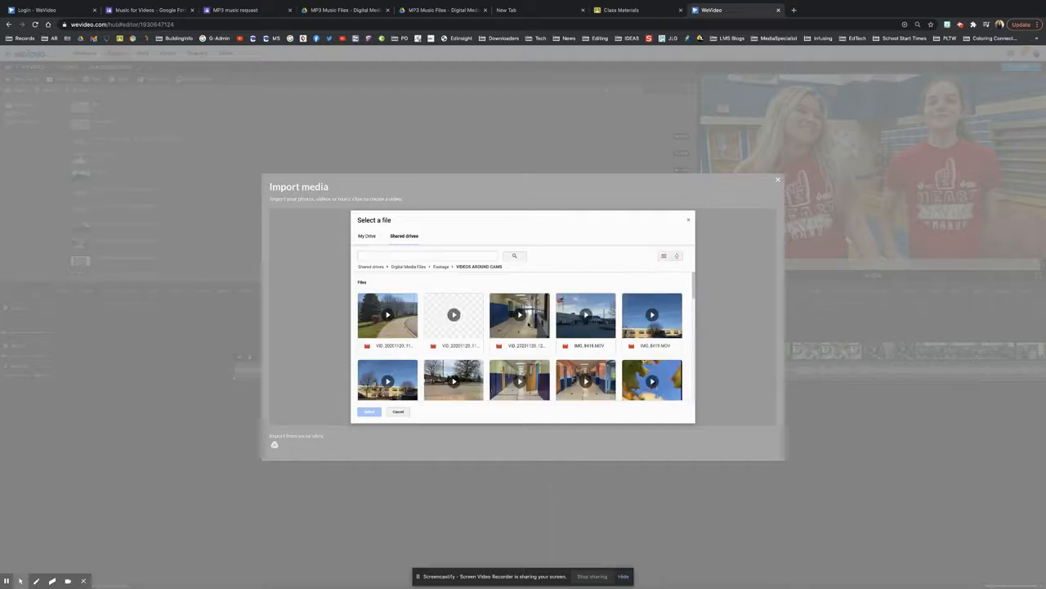
{"action": "left_click", "coordinate": [578, 319]}
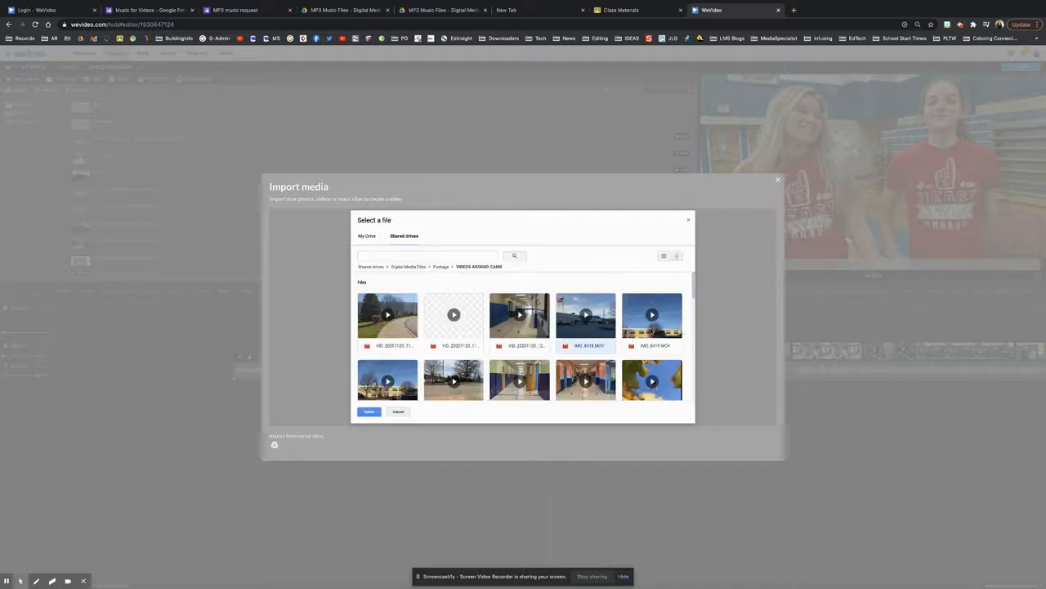
{"action": "left_click", "coordinate": [637, 329]}
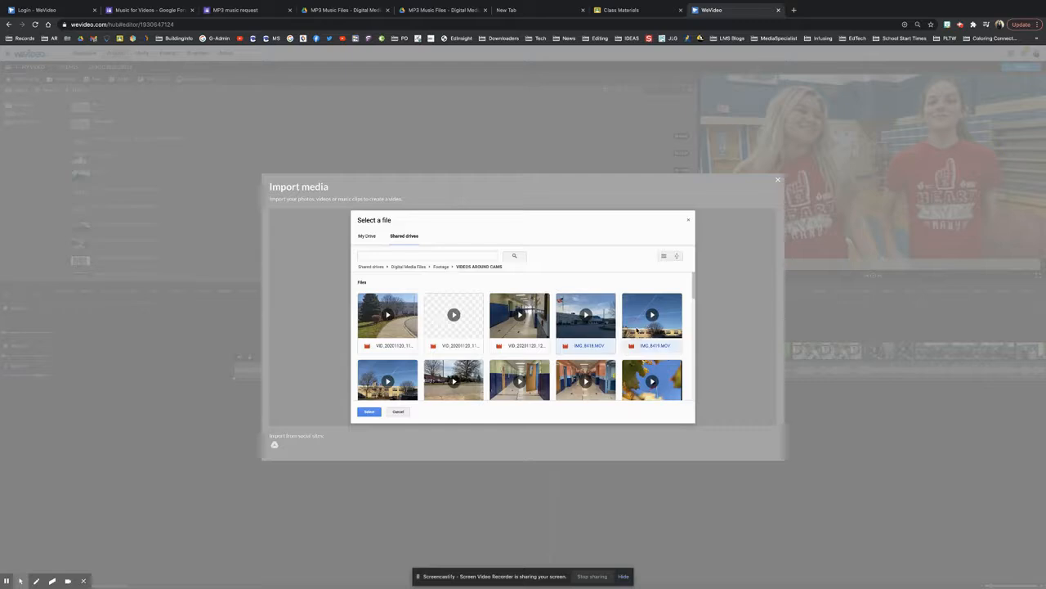
{"action": "left_click", "coordinate": [381, 344]}
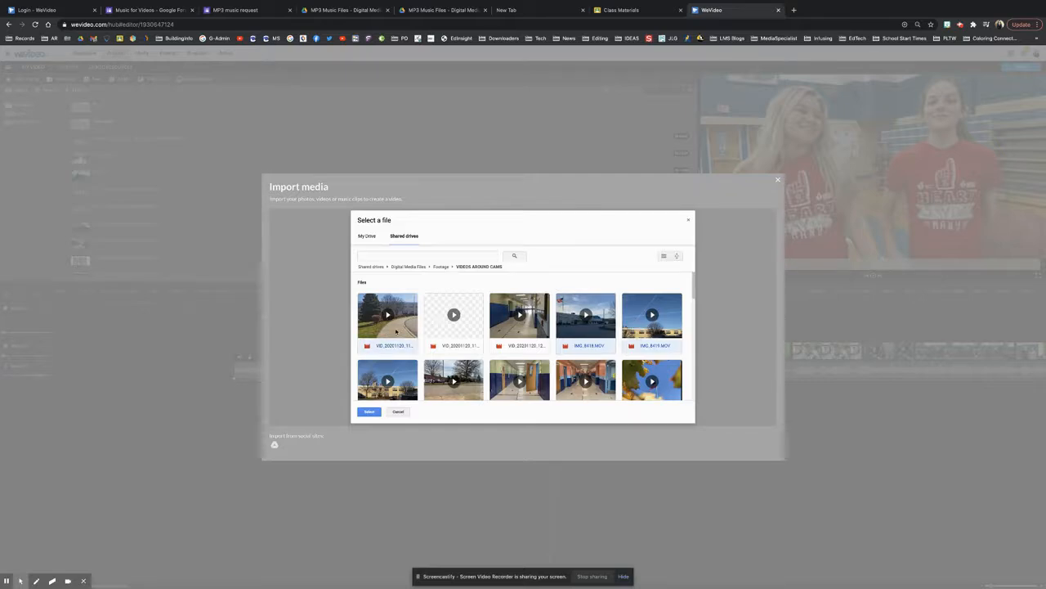
{"action": "left_click", "coordinate": [539, 333]}
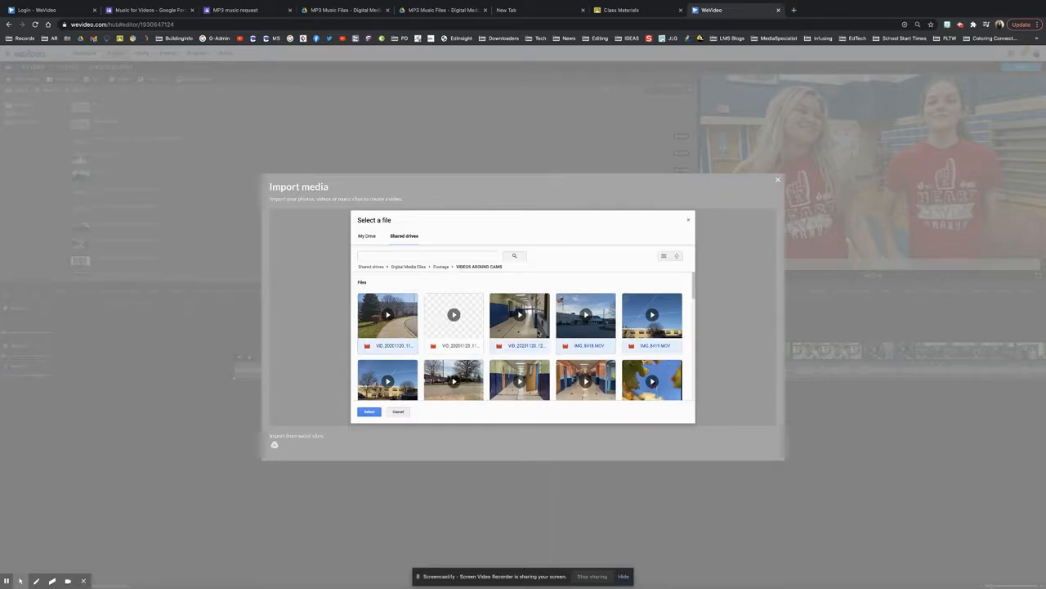
{"action": "left_click", "coordinate": [369, 412]}
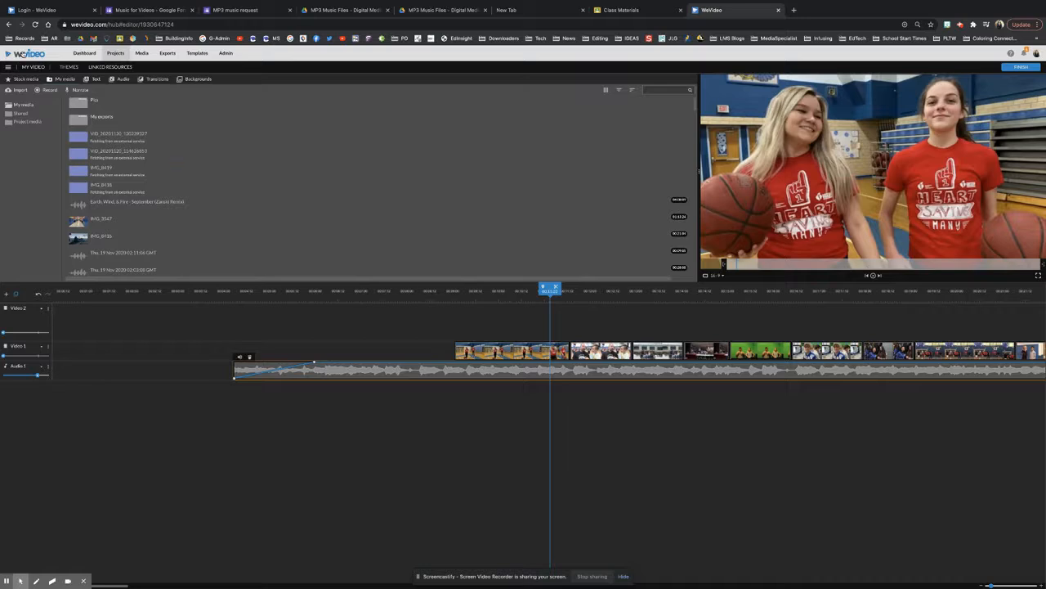
Show My media as thumbnails and look through the available clips.
{"action": "left_click", "coordinate": [605, 89]}
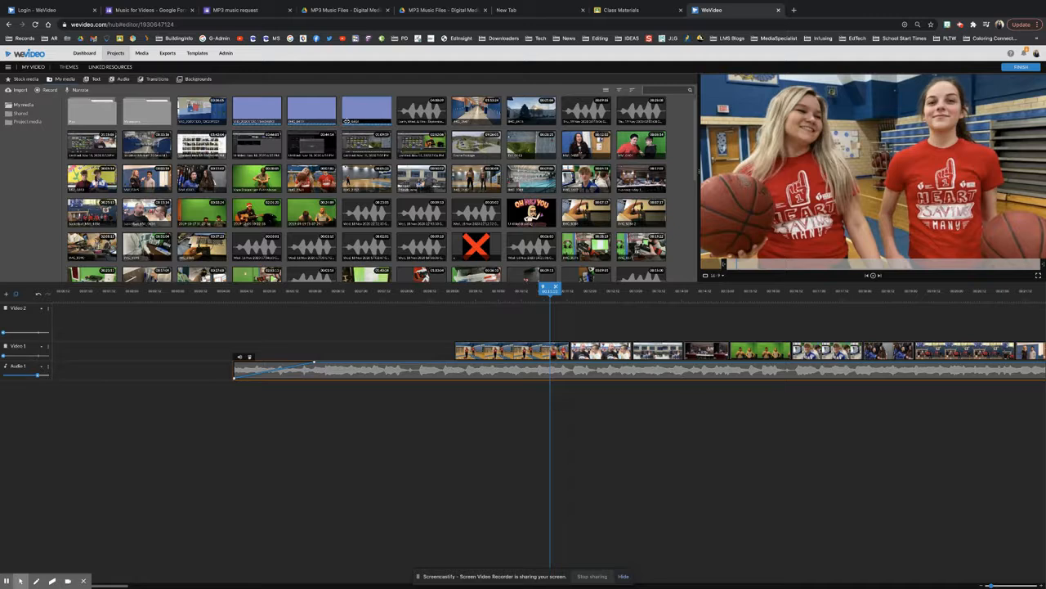
{"action": "left_click", "coordinate": [523, 123]}
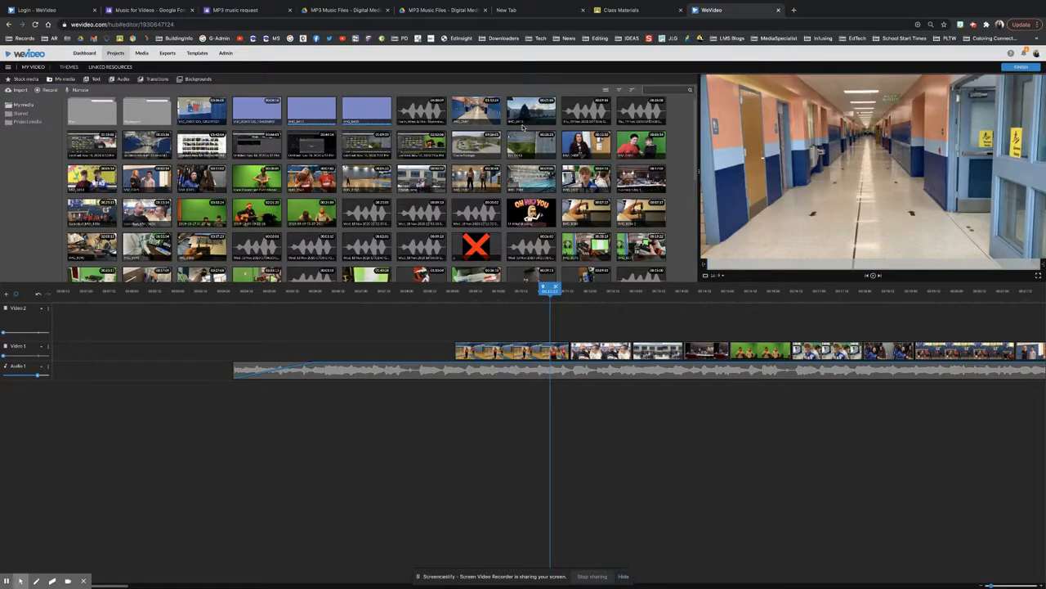
{"action": "scroll", "coordinate": [523, 125], "scroll_direction": "down", "scroll_amount": 10}
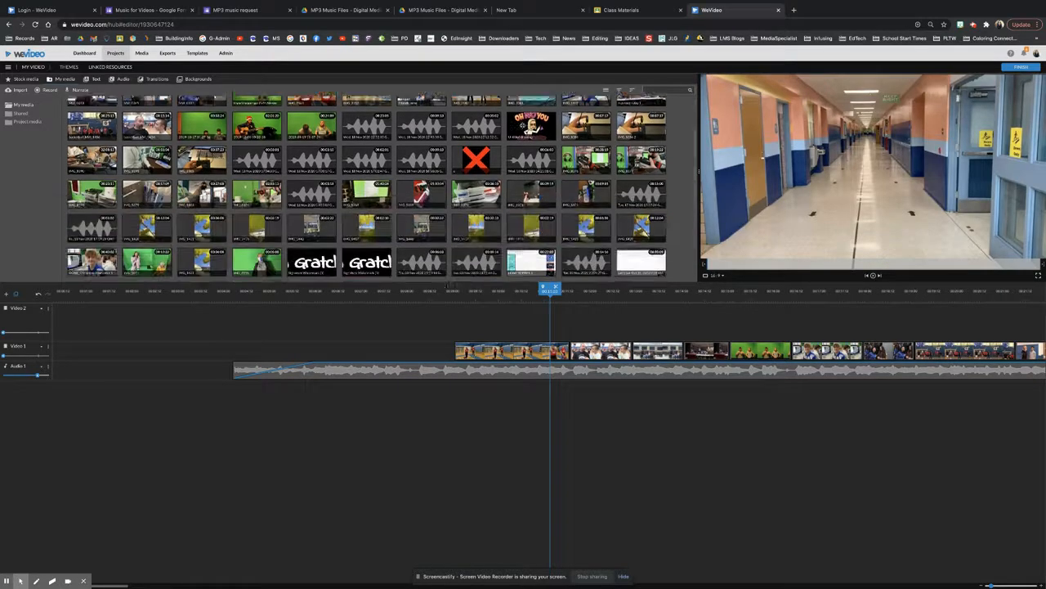
{"action": "scroll", "coordinate": [523, 129], "scroll_direction": "down", "scroll_amount": 2}
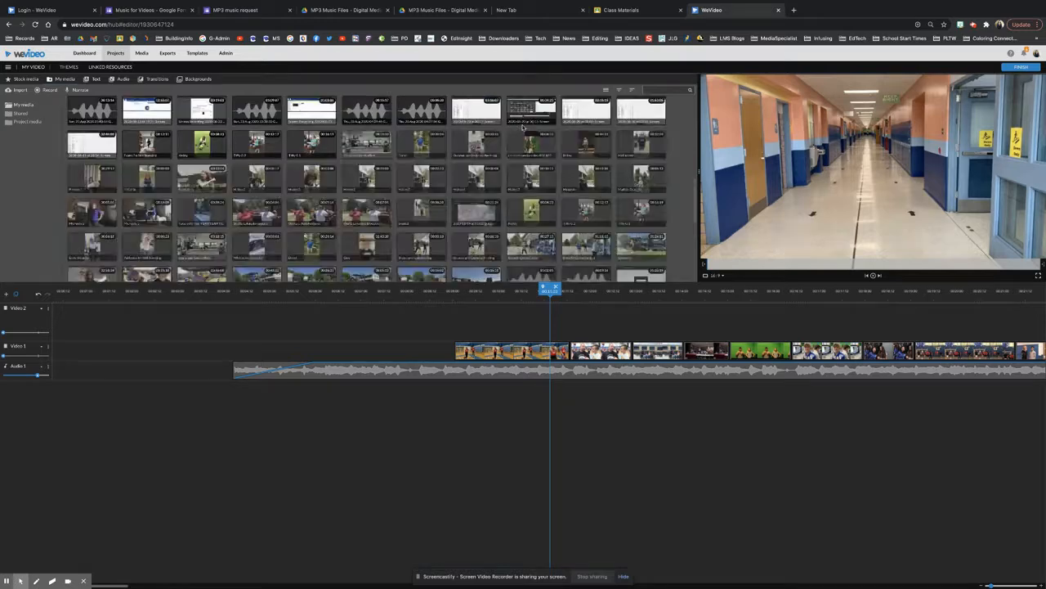
{"action": "scroll", "coordinate": [618, 237], "scroll_direction": "up", "scroll_amount": 15}
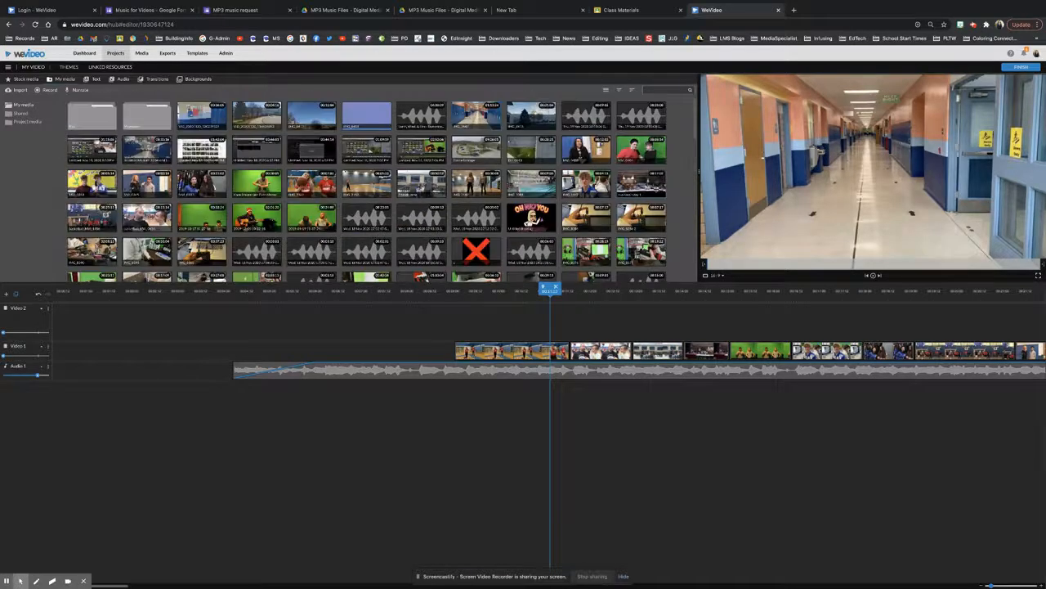
Preview the imported school exterior footage and place the flagpole clip on the Video 2 track, aligned with the song's start.
{"action": "left_click", "coordinate": [290, 114]}
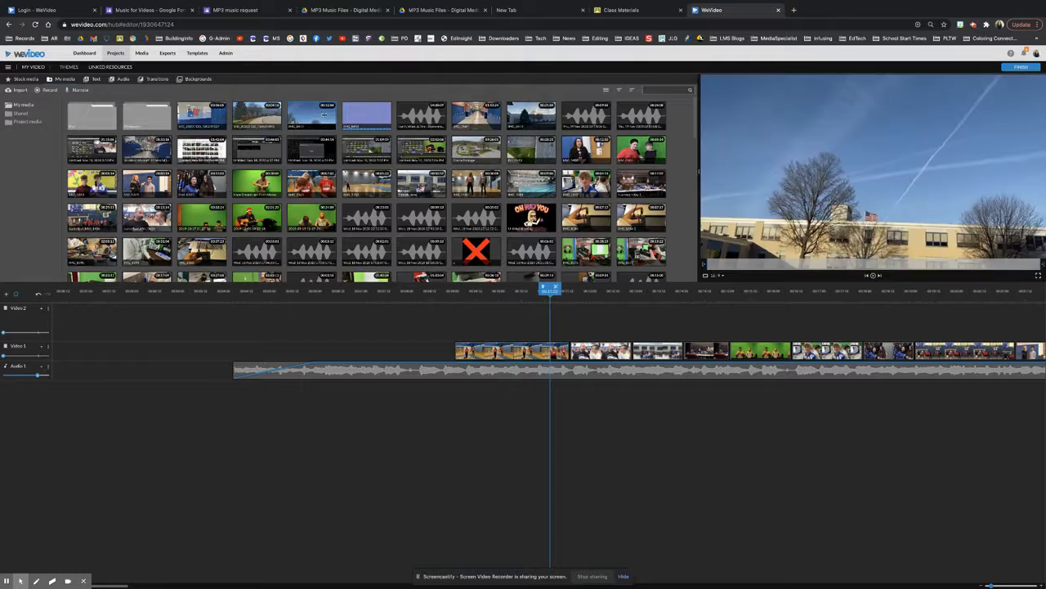
{"action": "left_click", "coordinate": [872, 277]}
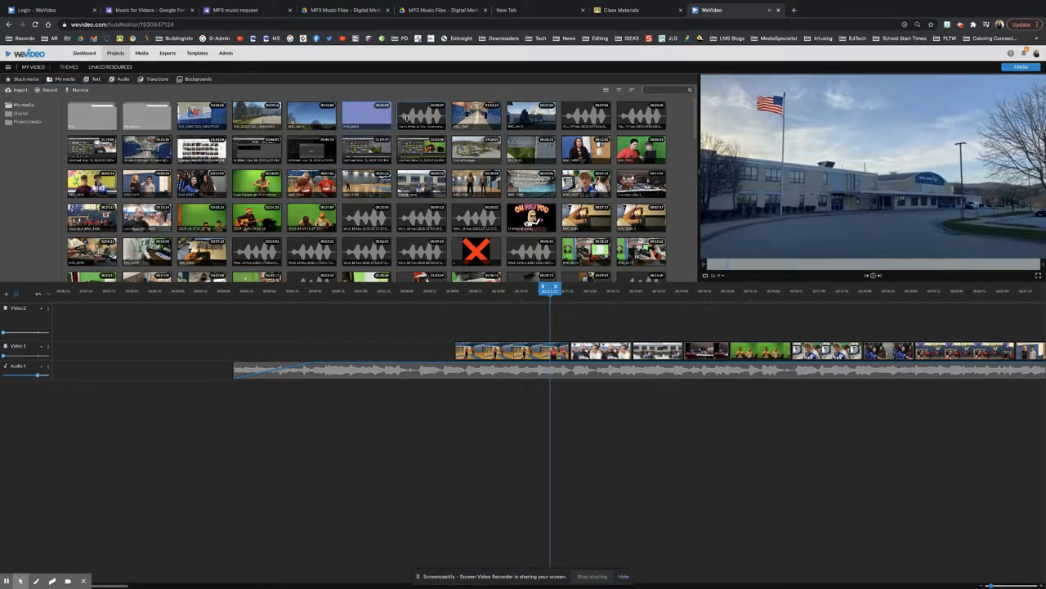
{"action": "left_click_drag", "start_coordinate": [372, 133], "coordinate": [243, 322]}
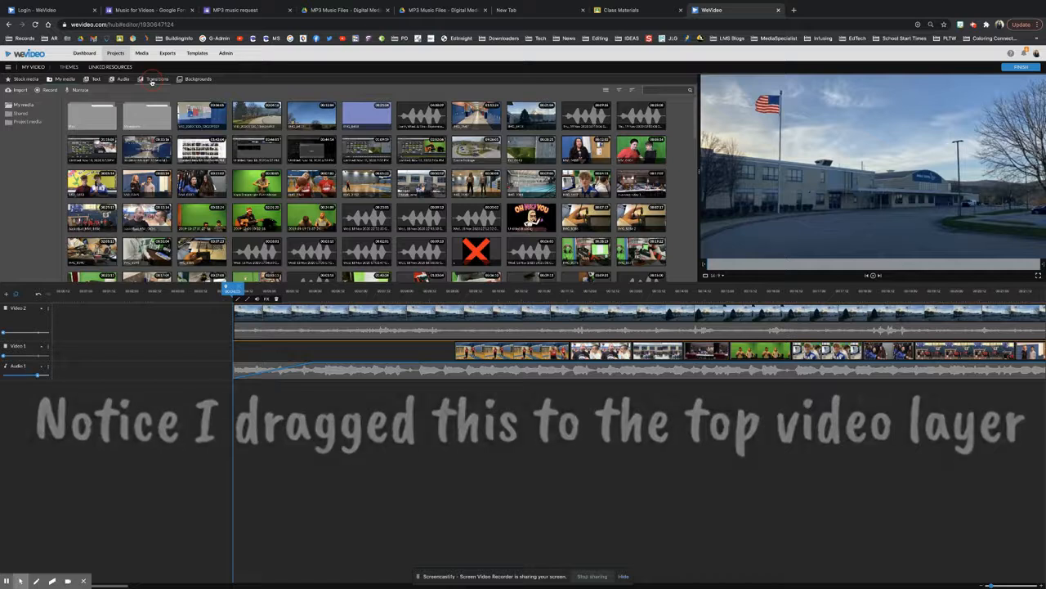
Browse the transitions and attach a Cross fade to the beginning of the school clip on Video 2.
{"action": "left_click", "coordinate": [152, 80]}
{"action": "left_click", "coordinate": [353, 117]}
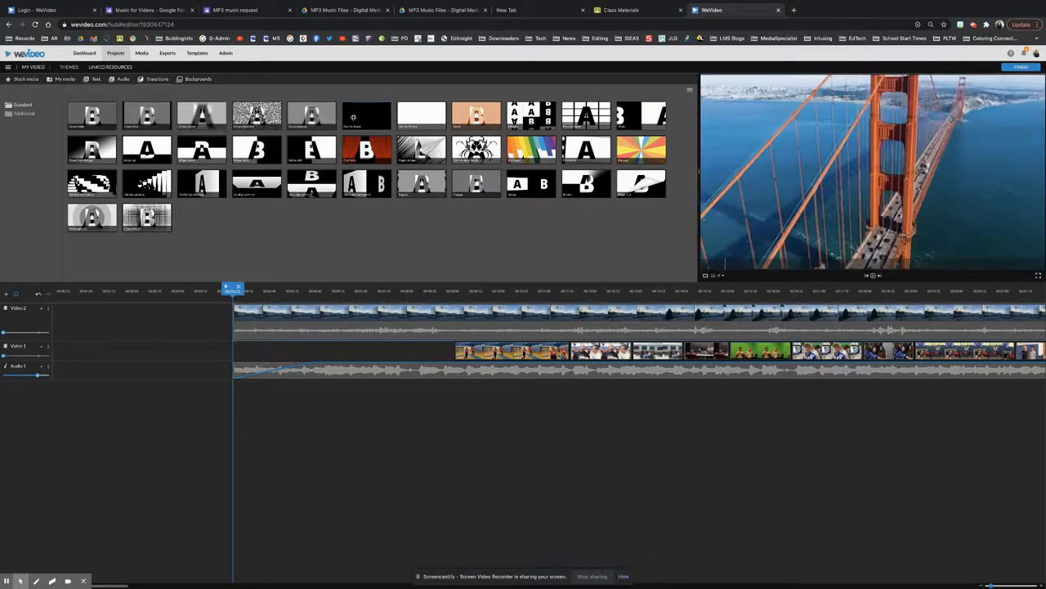
{"action": "left_click", "coordinate": [466, 117]}
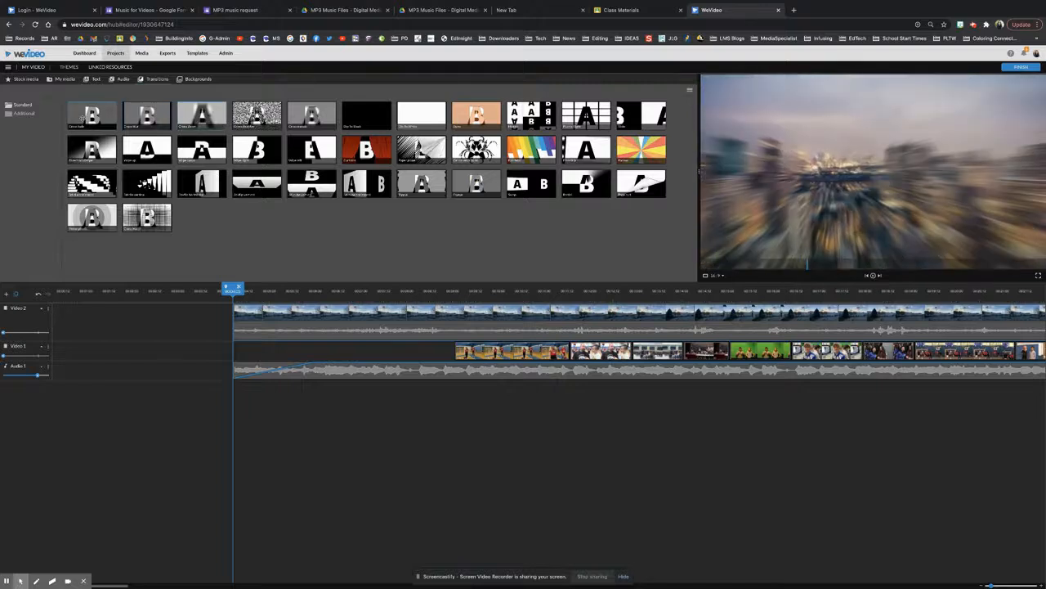
{"action": "left_click_drag", "start_coordinate": [82, 117], "coordinate": [223, 317]}
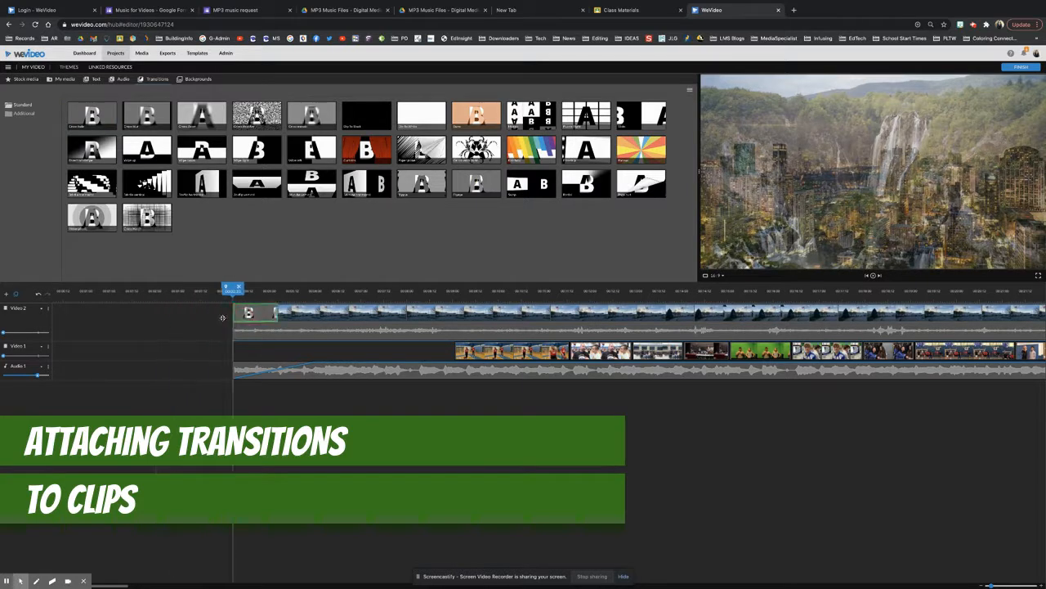
Inspect where the transition meets the Video 2 clip and play the timeline from just before the cross fade.
{"action": "left_click", "coordinate": [283, 317]}
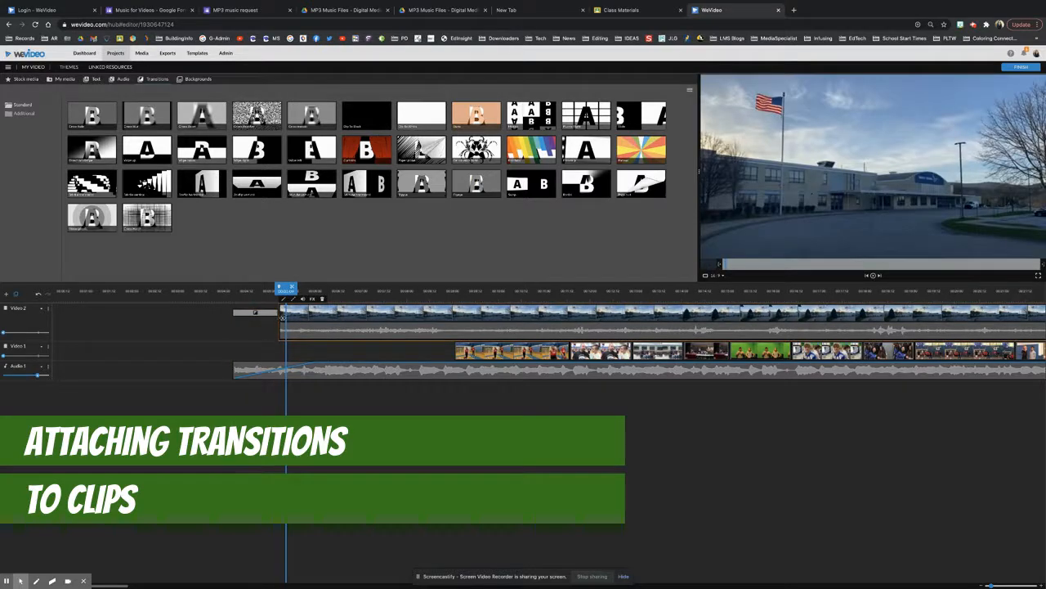
{"action": "left_click", "coordinate": [279, 321]}
{"action": "left_click", "coordinate": [264, 324]}
{"action": "left_click", "coordinate": [280, 319]}
{"action": "left_click_drag", "start_coordinate": [279, 288], "coordinate": [226, 288]}
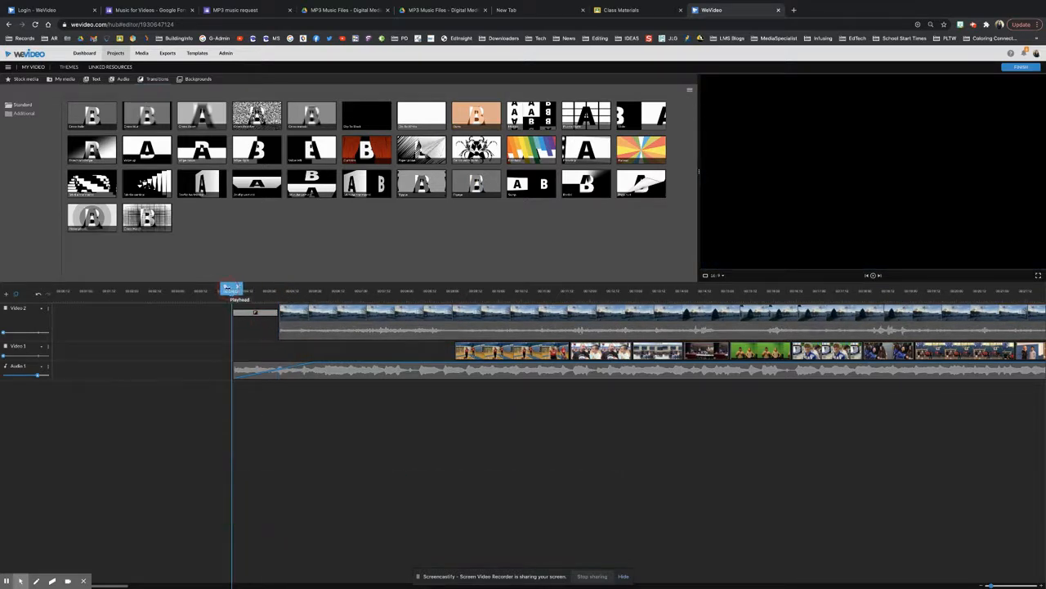
{"action": "key", "text": "space"}
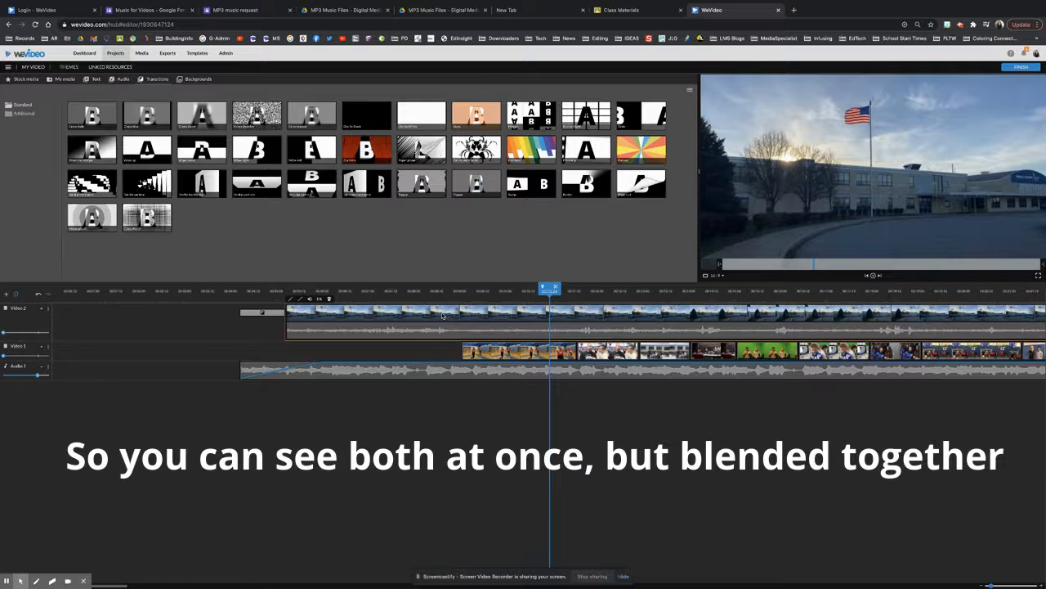
Add opacity keyframes along the Video 2 school clip and lower the clip's opacity at the keyframe near 00:16:12.
{"action": "scroll", "coordinate": [372, 314], "scroll_direction": "left", "scroll_amount": 1}
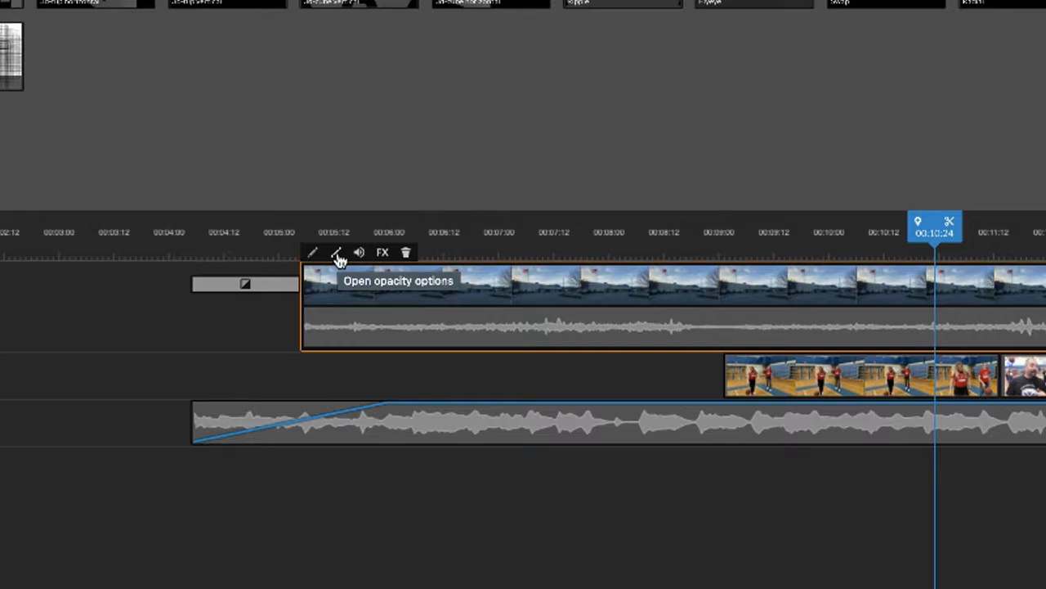
{"action": "left_click", "coordinate": [337, 253]}
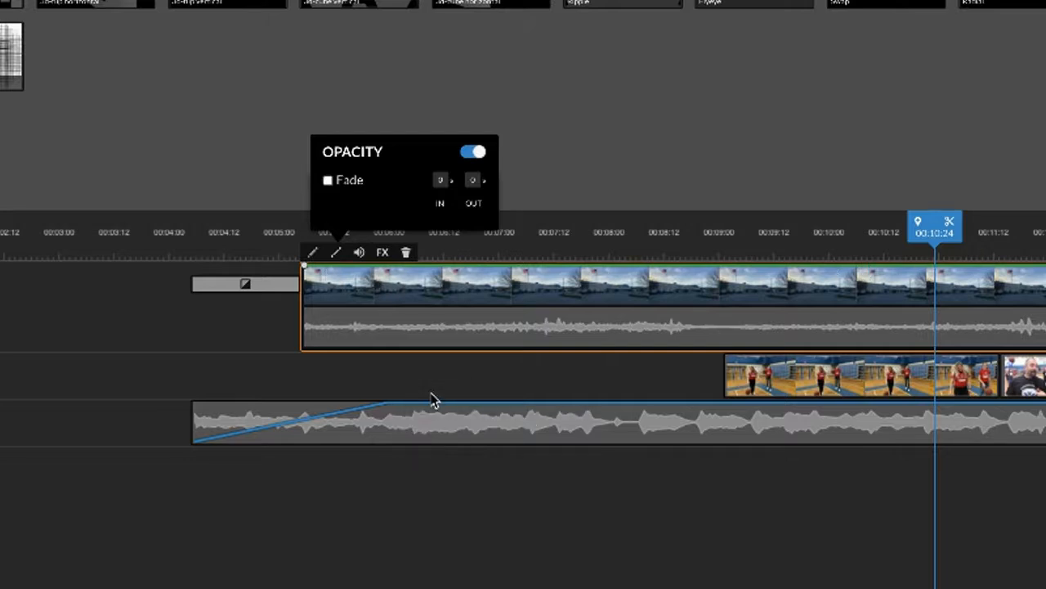
{"action": "left_click", "coordinate": [482, 265]}
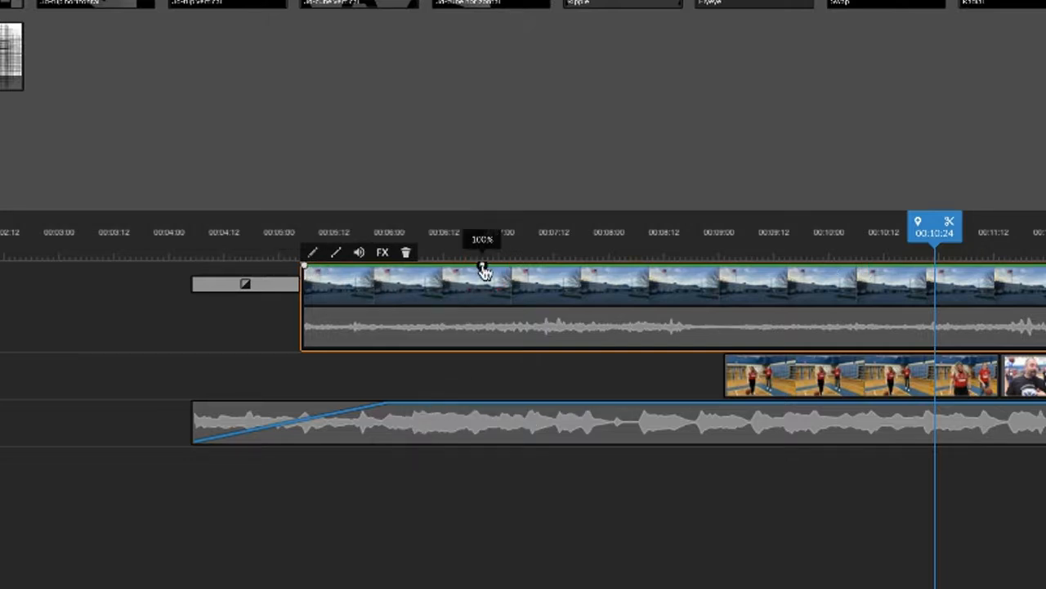
{"action": "left_click", "coordinate": [801, 266]}
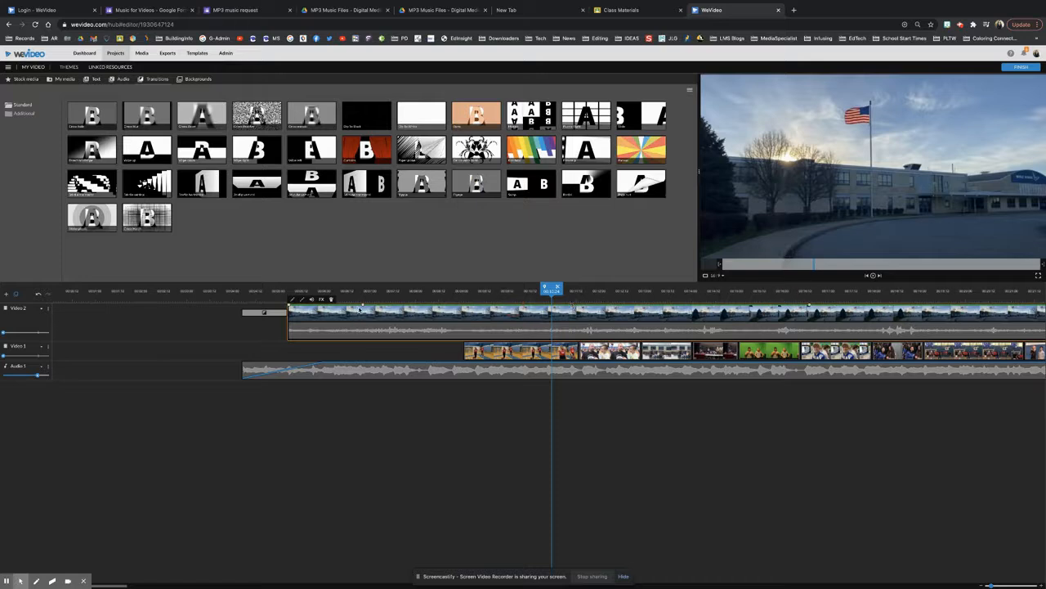
{"action": "left_click", "coordinate": [517, 305]}
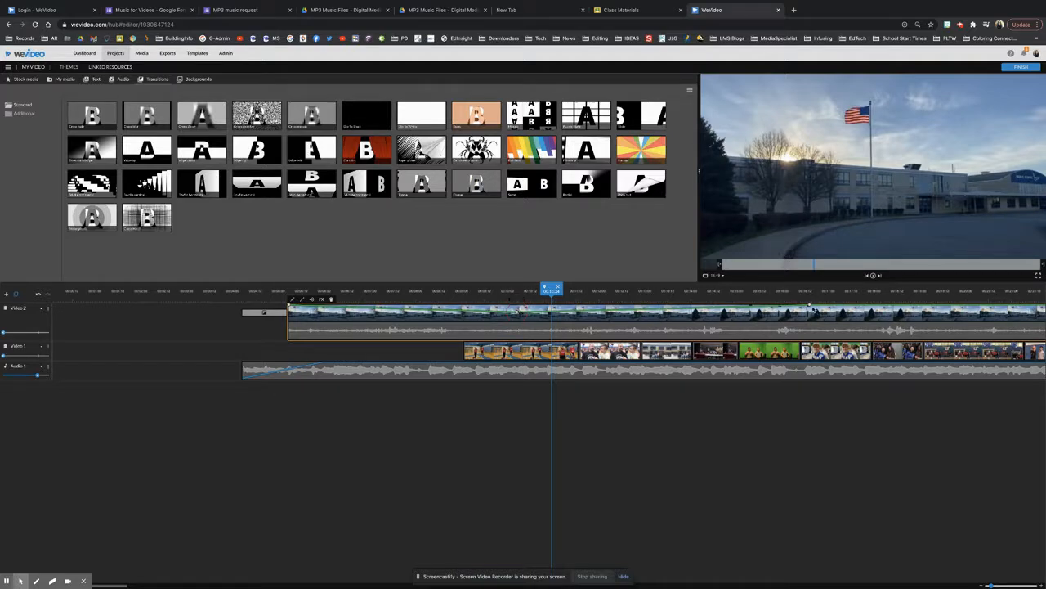
{"action": "left_click_drag", "start_coordinate": [810, 307], "coordinate": [812, 315]}
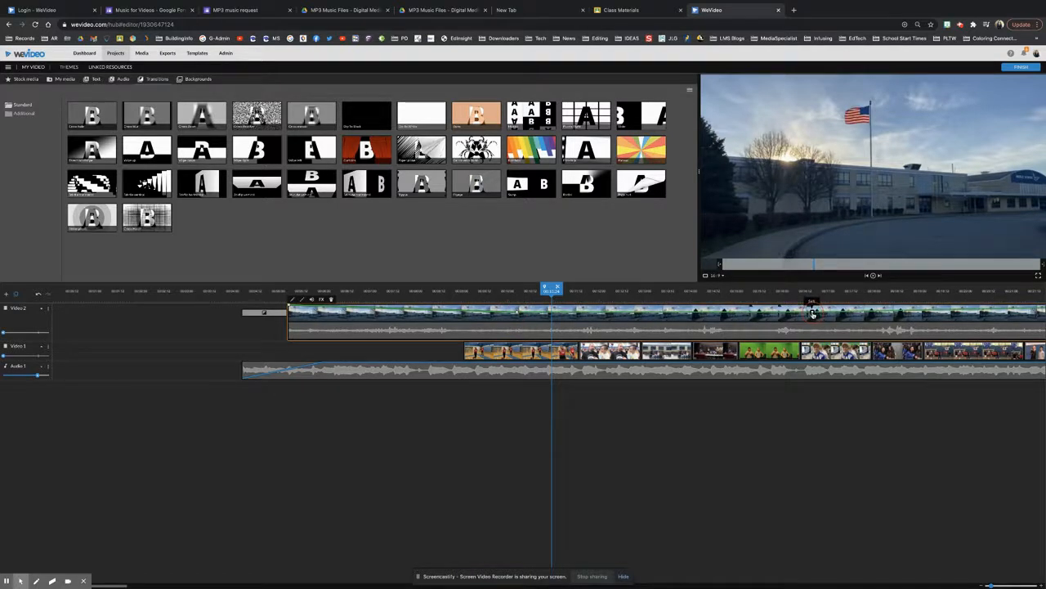
Play the timeline from before the cross fade to check the blend, and lower the opacity keyframe near 00:16:12 further.
{"action": "left_click_drag", "start_coordinate": [552, 291], "coordinate": [238, 288]}
{"action": "key", "text": "space"}
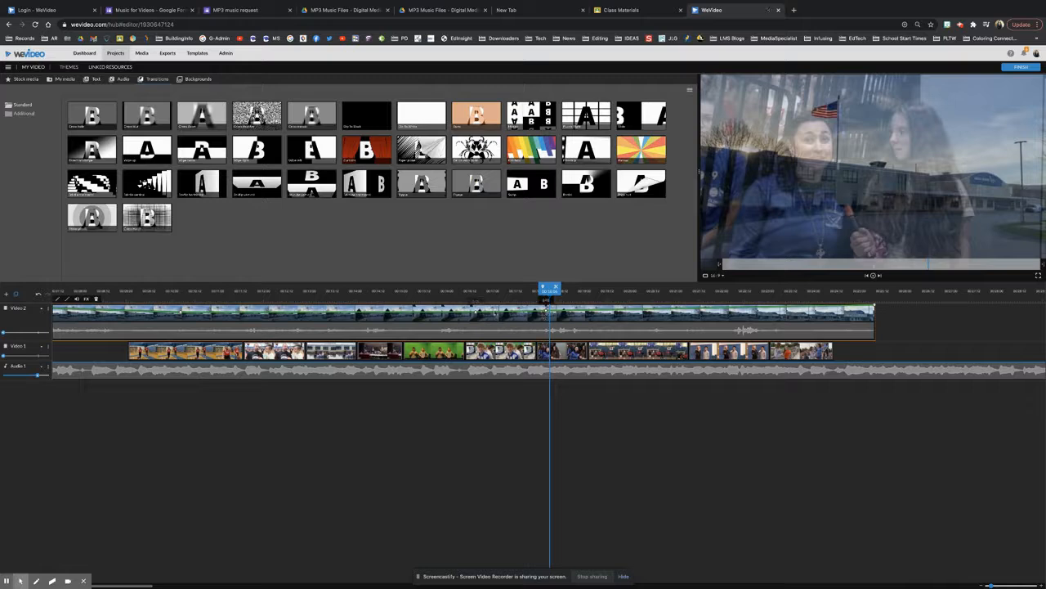
{"action": "left_click_drag", "start_coordinate": [546, 317], "coordinate": [544, 328]}
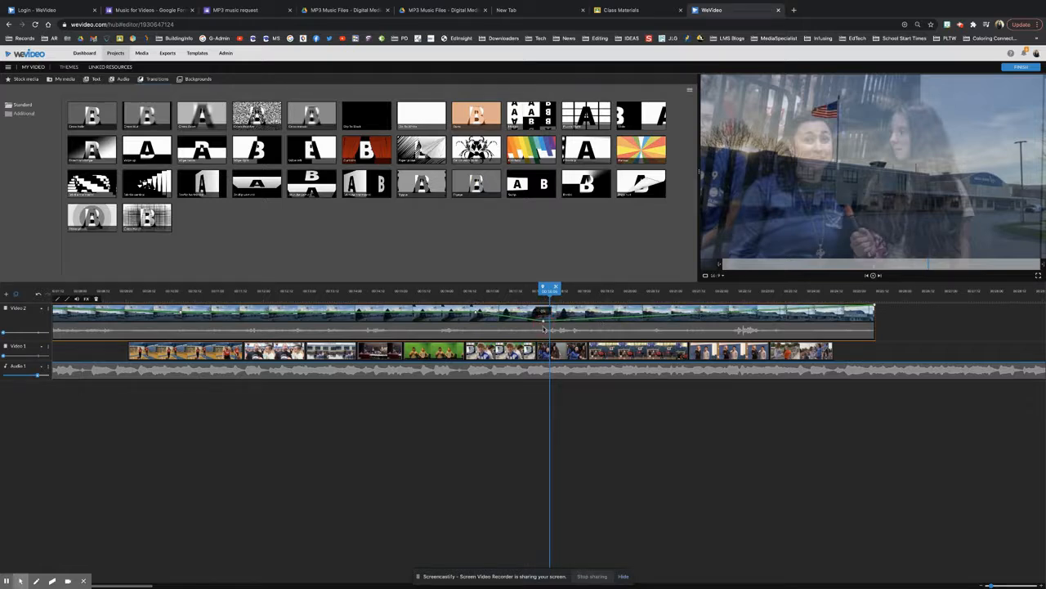
Lower the opacity keyframe at the end of the Video 2 school clip and move the keyframe before the fade earlier.
{"action": "left_click_drag", "start_coordinate": [873, 308], "coordinate": [875, 323]}
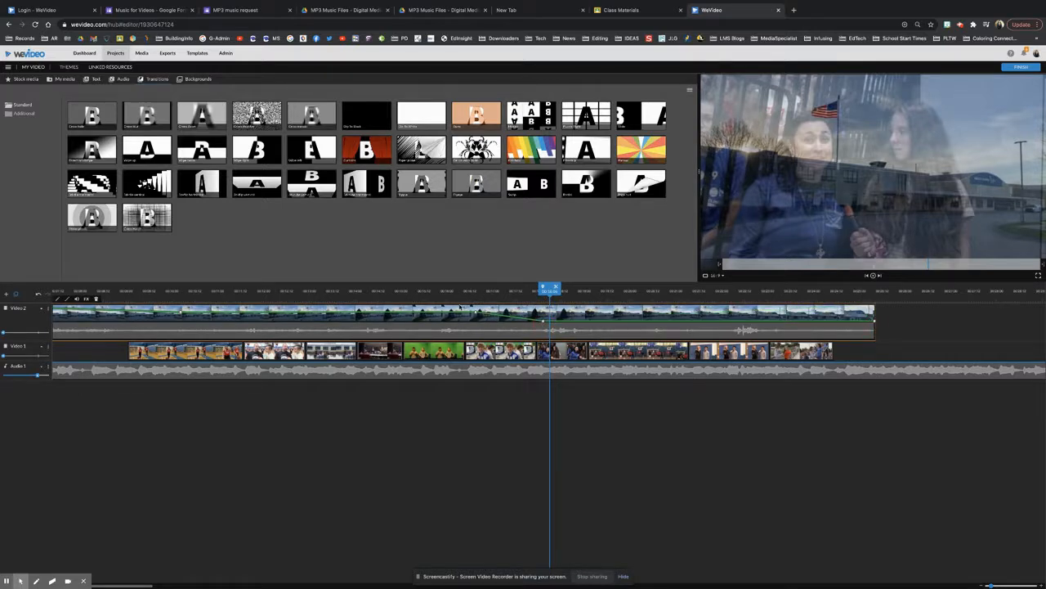
{"action": "left_click_drag", "start_coordinate": [476, 314], "coordinate": [401, 315]}
{"action": "scroll", "coordinate": [139, 326], "scroll_direction": "left", "scroll_amount": 3}
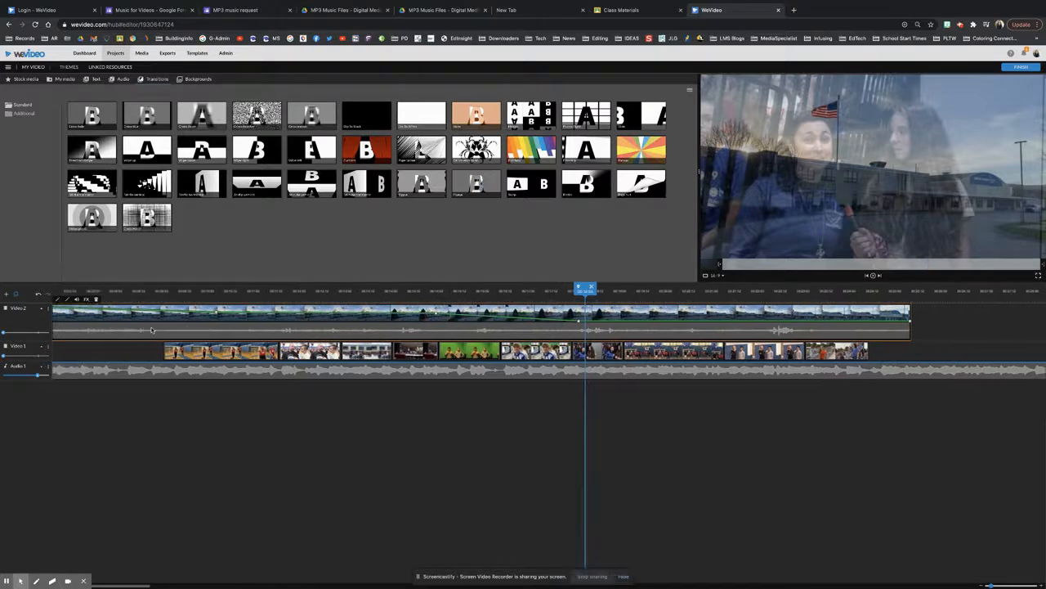
Trim the start of the first Video 1 clip and play the timeline from the start of the song.
{"action": "left_click", "coordinate": [218, 353]}
{"action": "left_click_drag", "start_coordinate": [218, 353], "coordinate": [252, 351]}
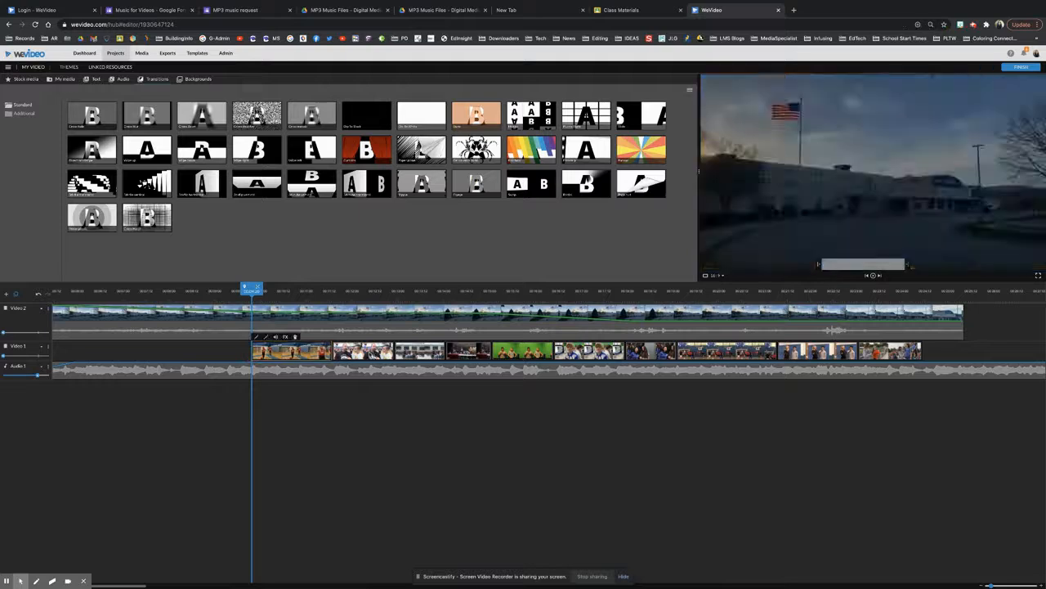
{"action": "scroll", "coordinate": [376, 353], "scroll_direction": "left", "scroll_amount": 1}
{"action": "left_click_drag", "start_coordinate": [272, 289], "coordinate": [187, 308]}
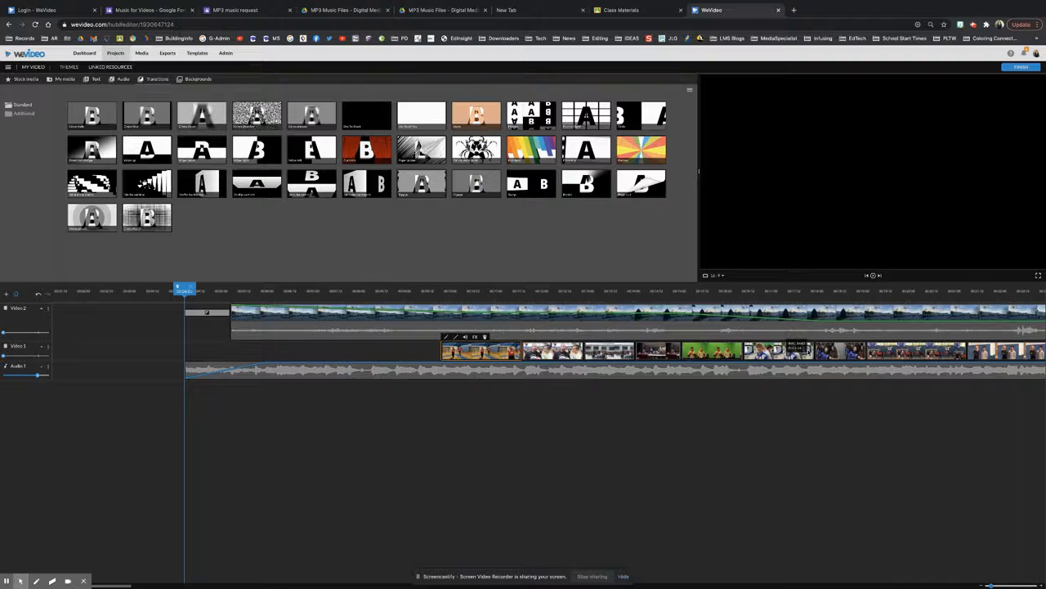
{"action": "key", "text": "space"}
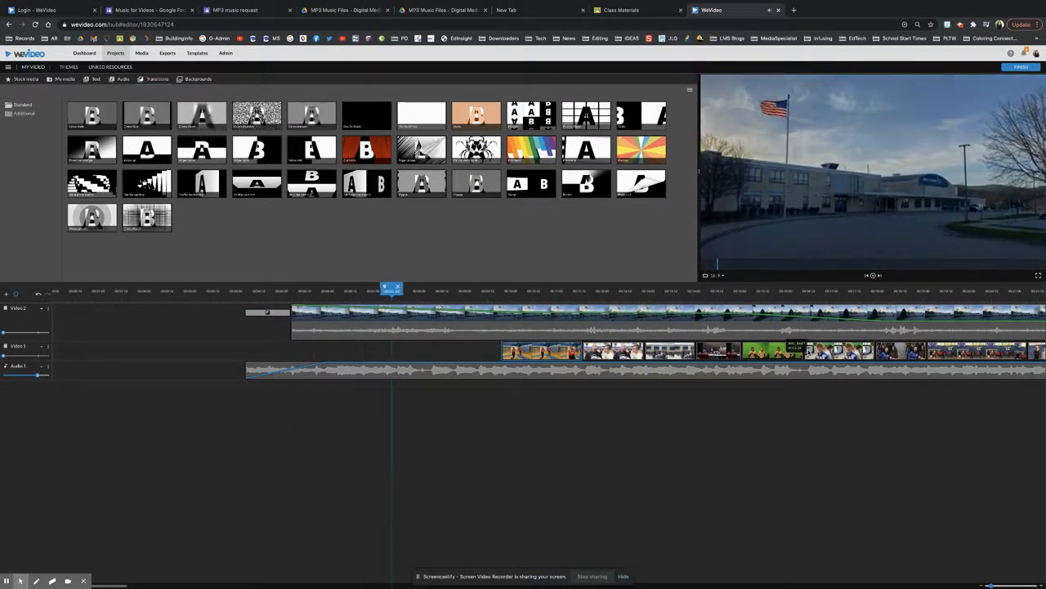
{"action": "key", "text": "space"}
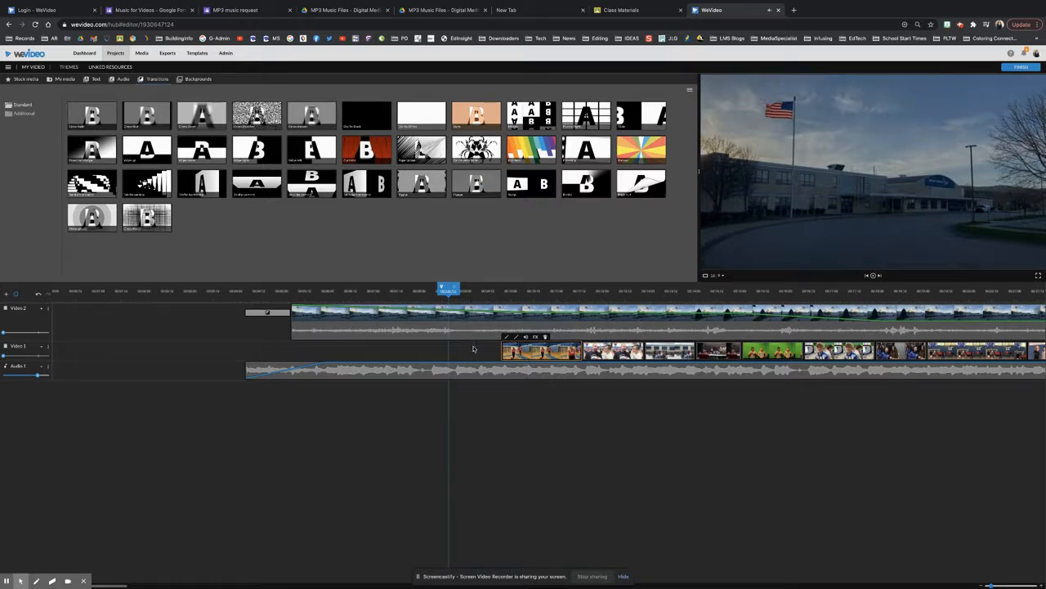
Move the whole row of Video 1 clips earlier under the school clip and play the timeline from before the cross fade.
{"action": "left_click", "coordinate": [540, 350]}
{"action": "left_click_drag", "start_coordinate": [989, 586], "coordinate": [981, 586]}
{"action": "left_click_drag", "start_coordinate": [155, 347], "coordinate": [124, 353]}
{"action": "left_click_drag", "start_coordinate": [986, 585], "coordinate": [1002, 585]}
{"action": "left_click_drag", "start_coordinate": [547, 287], "coordinate": [164, 286]}
{"action": "key", "text": "space"}
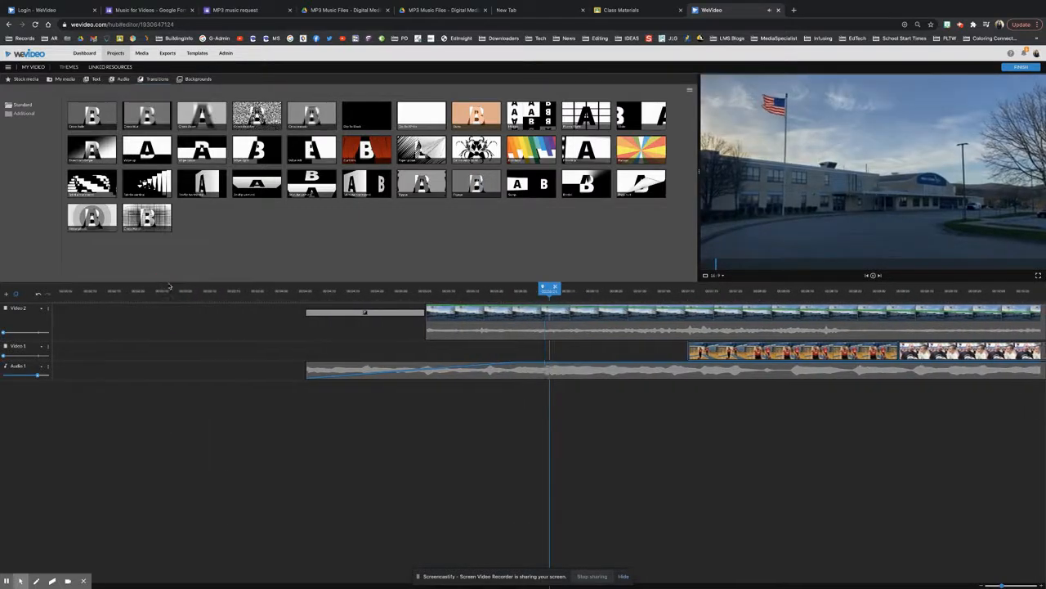
Shift the Video 1 clips still earlier in two small moves, playing the timeline from the beginning after each to check the timing.
{"action": "left_click_drag", "start_coordinate": [703, 350], "coordinate": [609, 350]}
{"action": "left_click_drag", "start_coordinate": [526, 287], "coordinate": [228, 290]}
{"action": "key", "text": "space"}
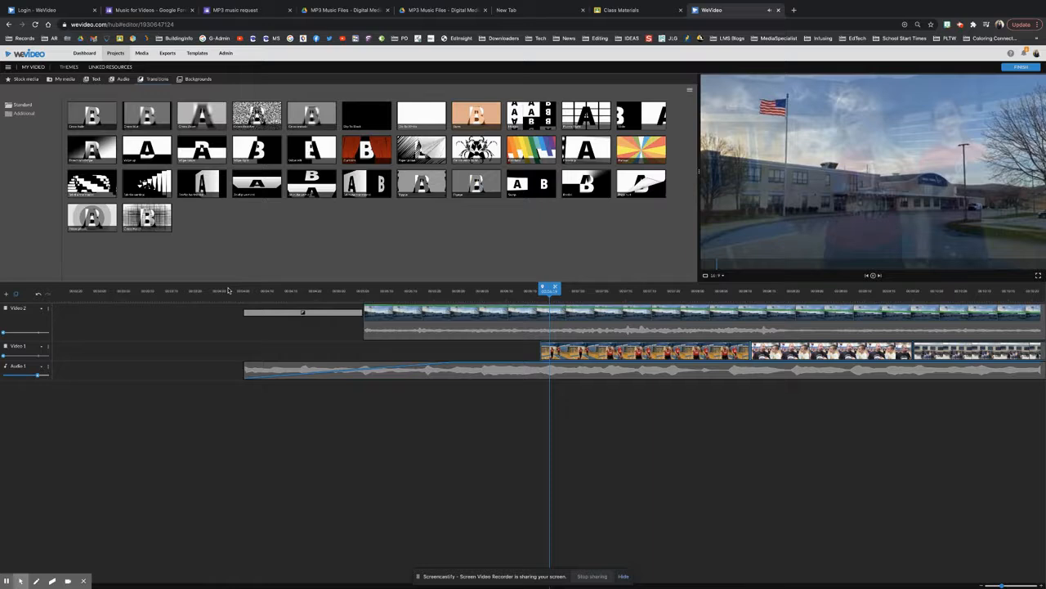
{"action": "left_click_drag", "start_coordinate": [485, 355], "coordinate": [441, 354]}
{"action": "left_click_drag", "start_coordinate": [416, 289], "coordinate": [155, 293]}
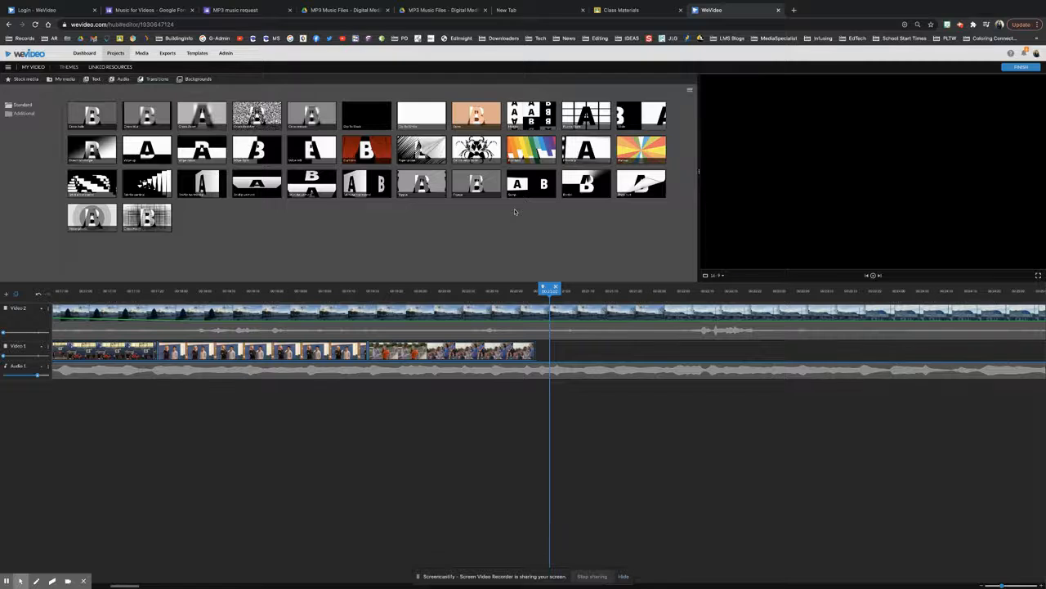
{"action": "key", "text": "space"}
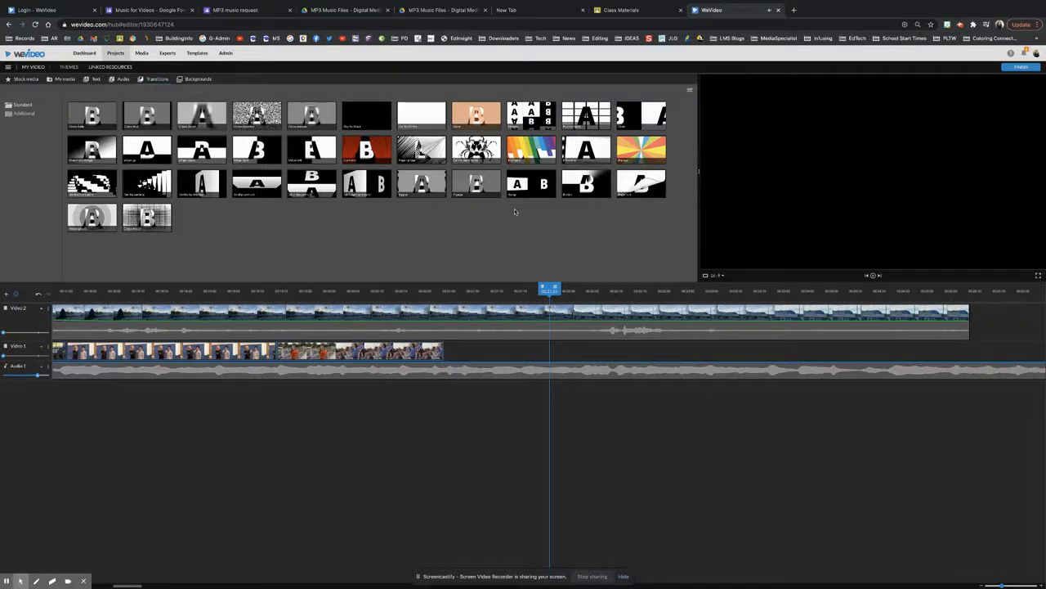